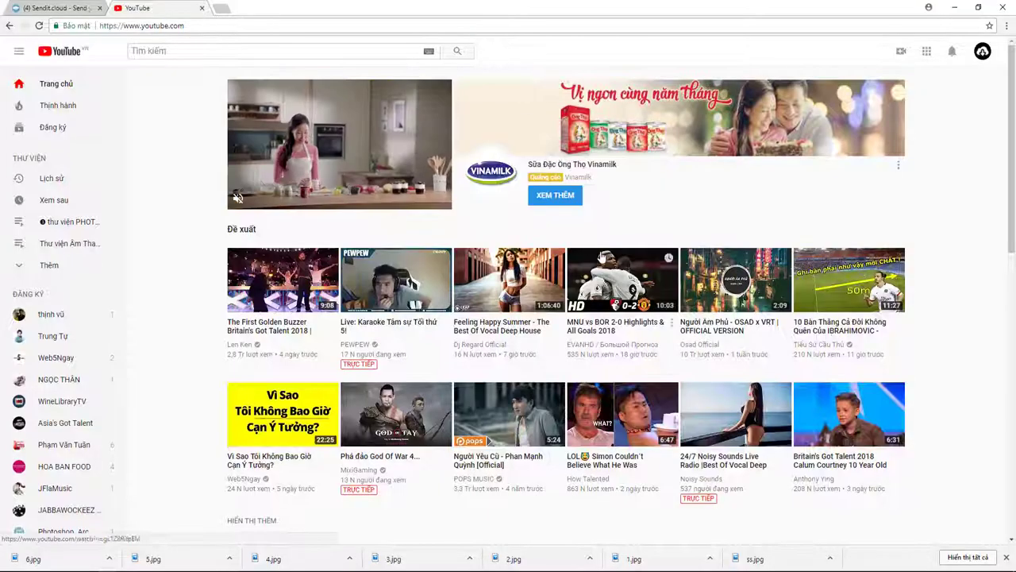
Search YouTube for 'autocad thuan quang' and subscribe to that AutoCAD tutorials channel.
click(165, 50)
text(autocad thuan qua)
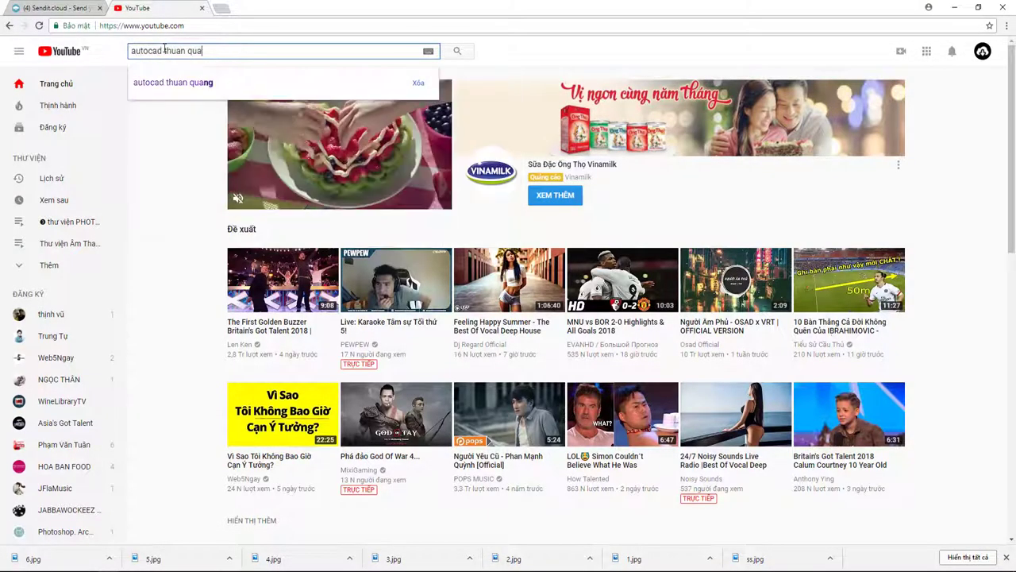
text(ng)
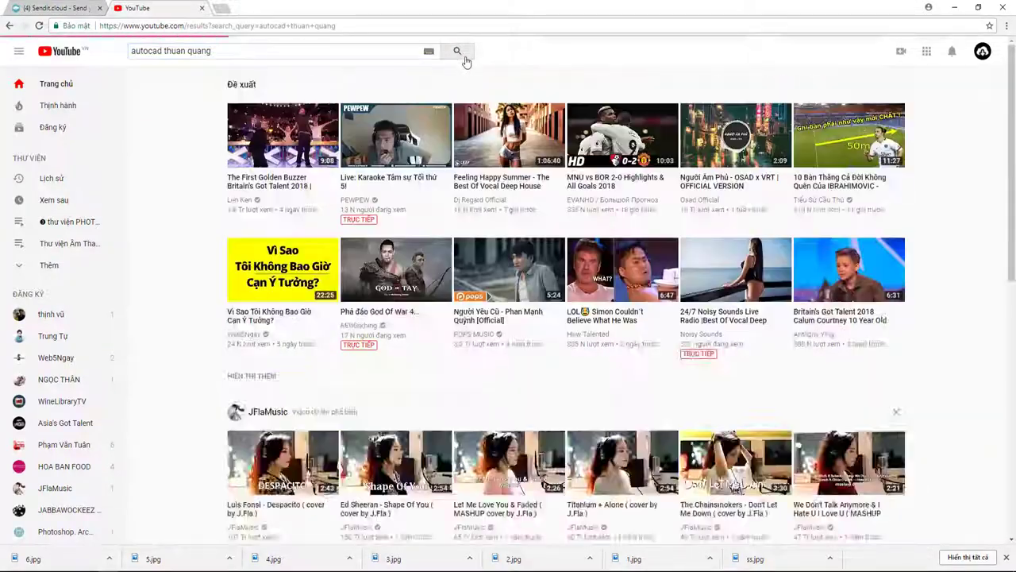
click(751, 80)
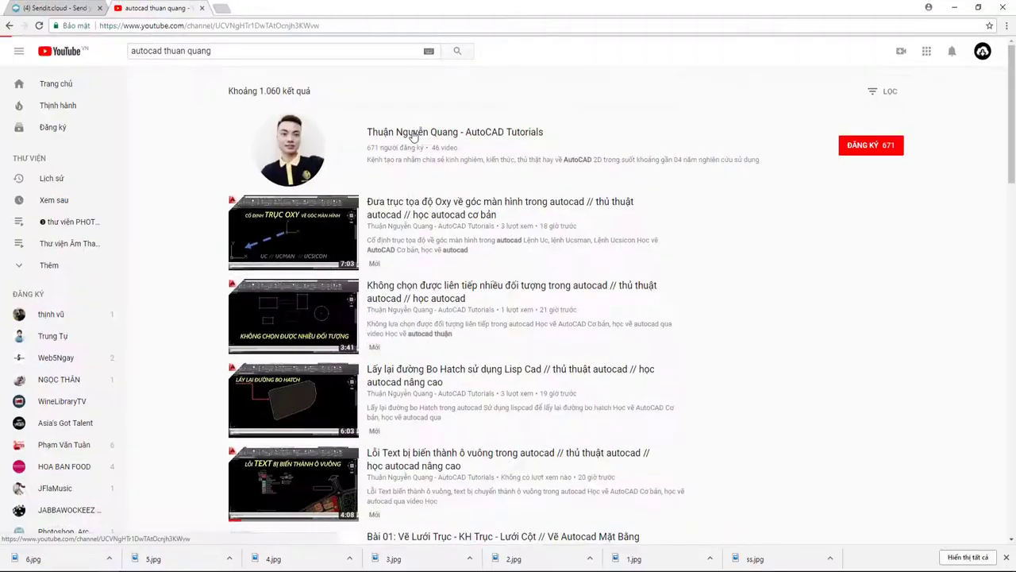
click(413, 136)
scroll(993, 229, down, 3)
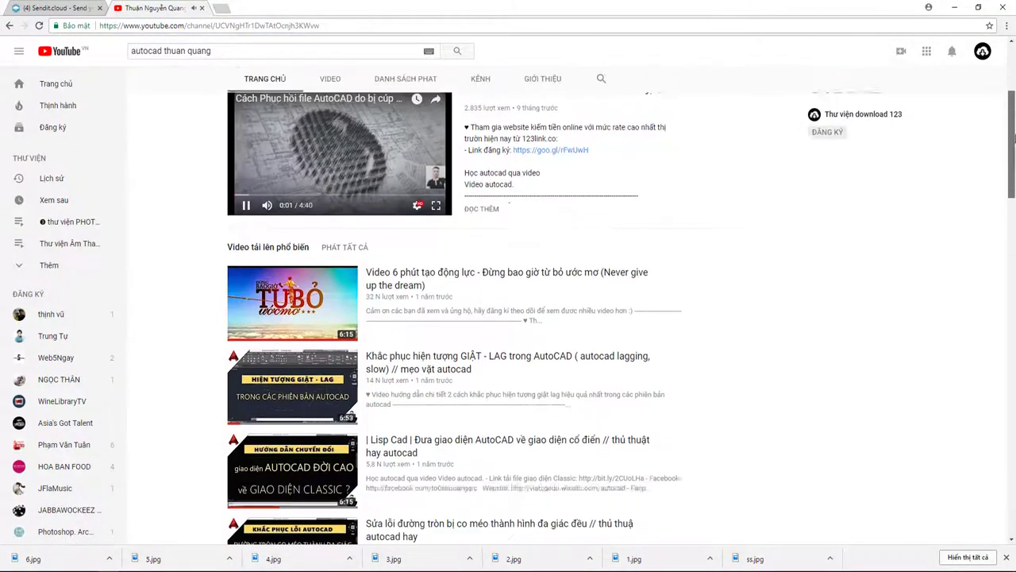
scroll(992, 230, down, 5)
mouse_move(1013, 230)
mouse_down()
mouse_move(1013, 446)
mouse_move(1013, 80)
mouse_up()
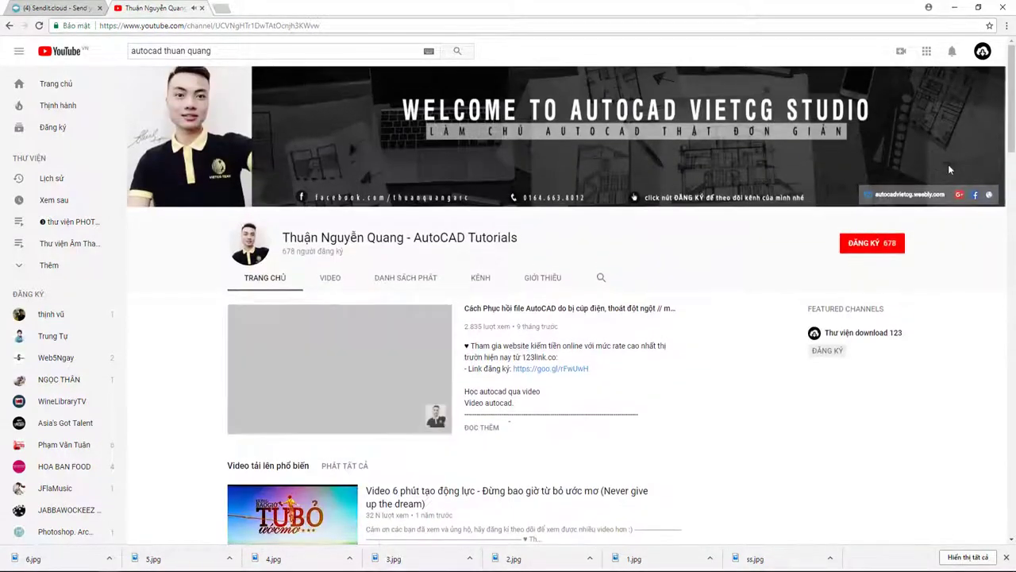
click(889, 245)
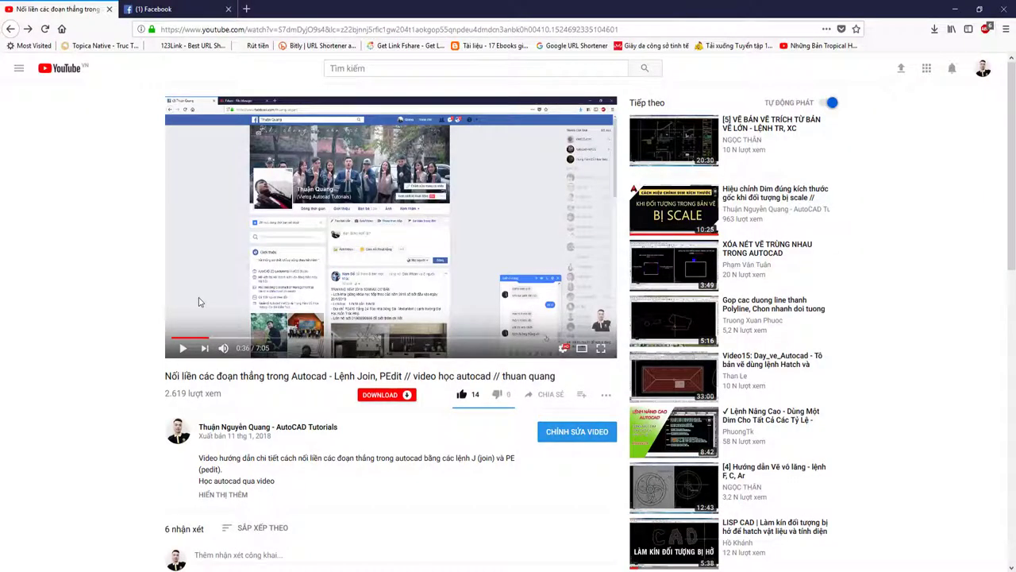
Scroll to the comment asking how to recolour same-coloured lines and highlight it.
scroll(301, 432, down, 3)
scroll(294, 326, up, 3)
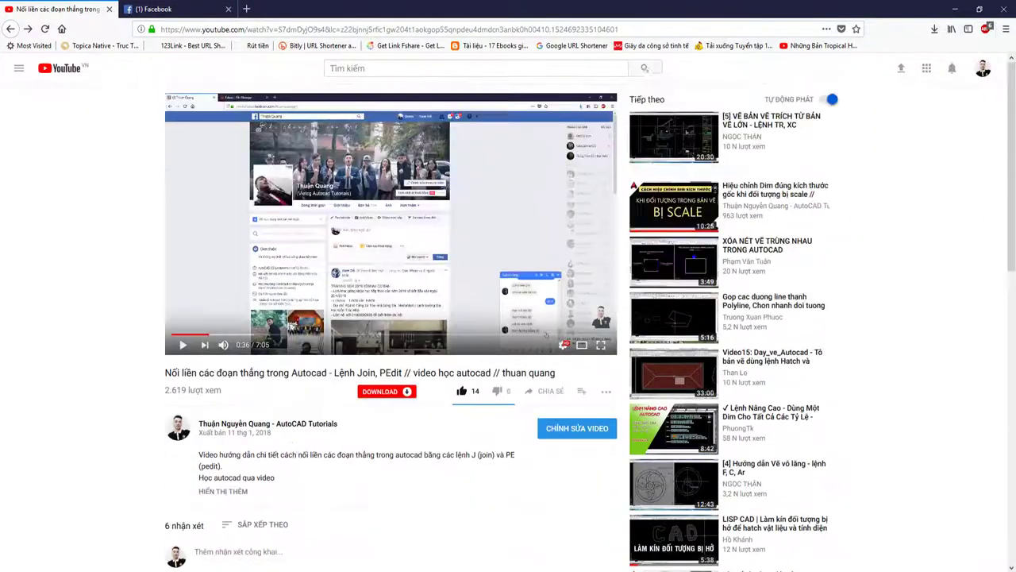
scroll(433, 386, down, 3)
scroll(433, 386, up, 3)
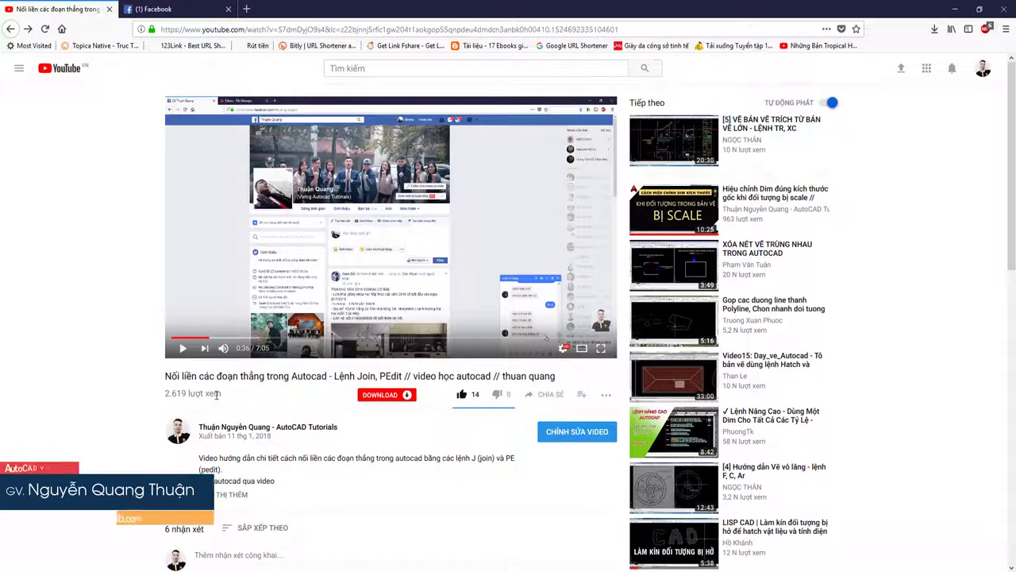
scroll(239, 437, down, 5)
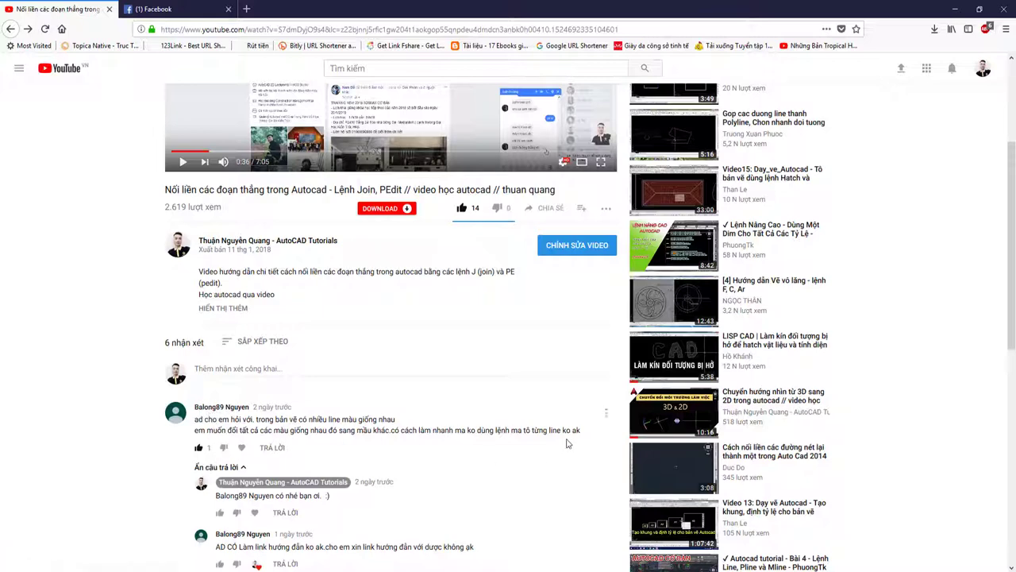
scroll(224, 423, up, 2)
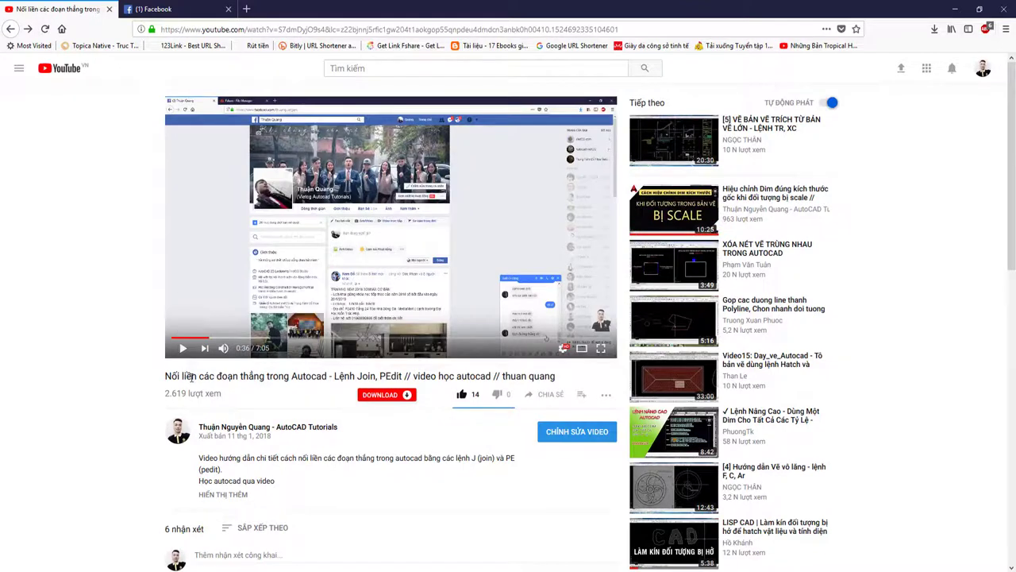
scroll(328, 387, down, 3)
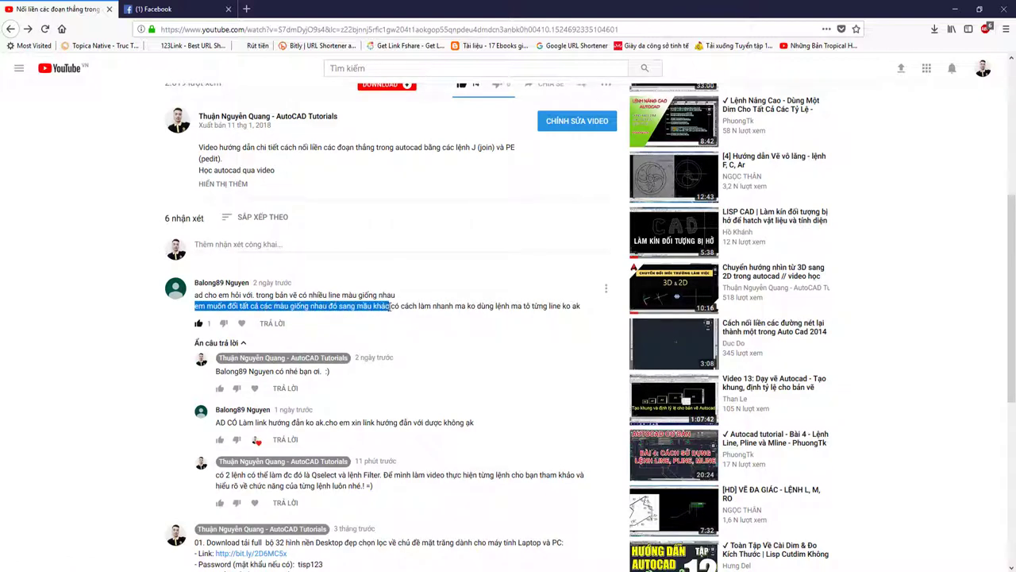
double_click(463, 306)
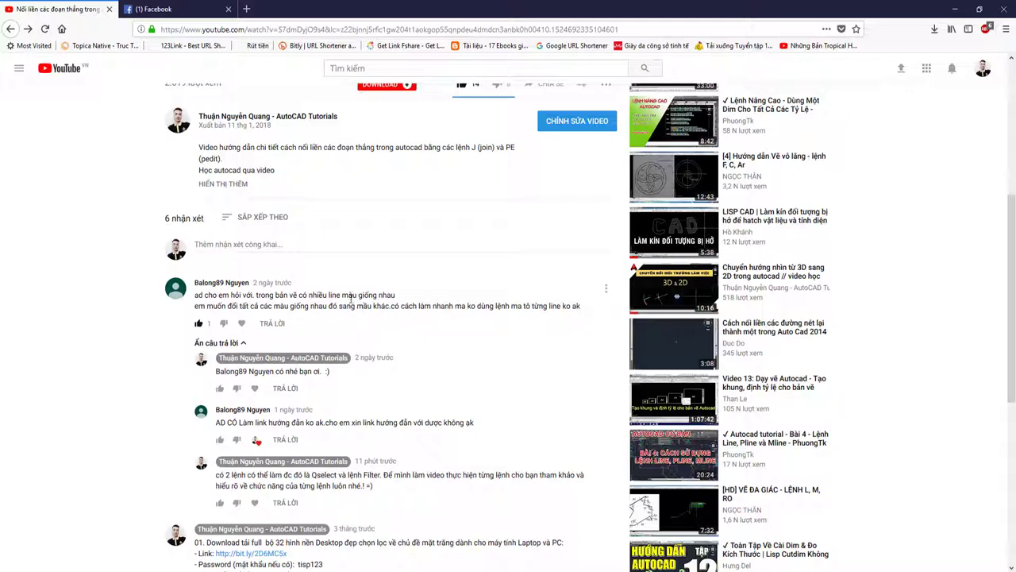
Highlight the start of the reply suggesting Qselect and Filter.
scroll(298, 353, down, 2)
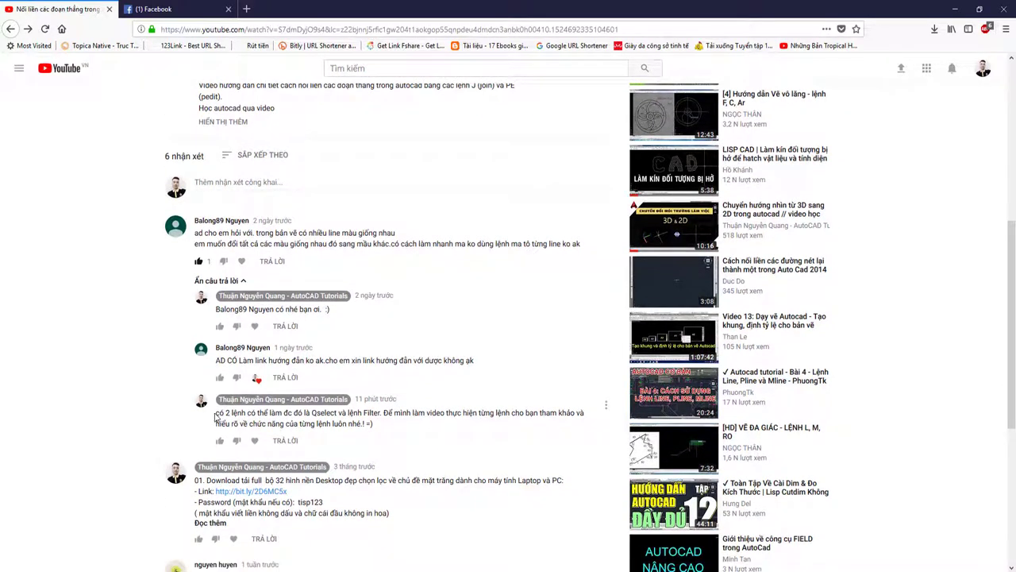
drag(215, 415, 293, 417)
click(332, 414)
Zoom into the circles-and-rectangles drawing, window-select some objects, then cancel the selection.
scroll(374, 425, up, 5)
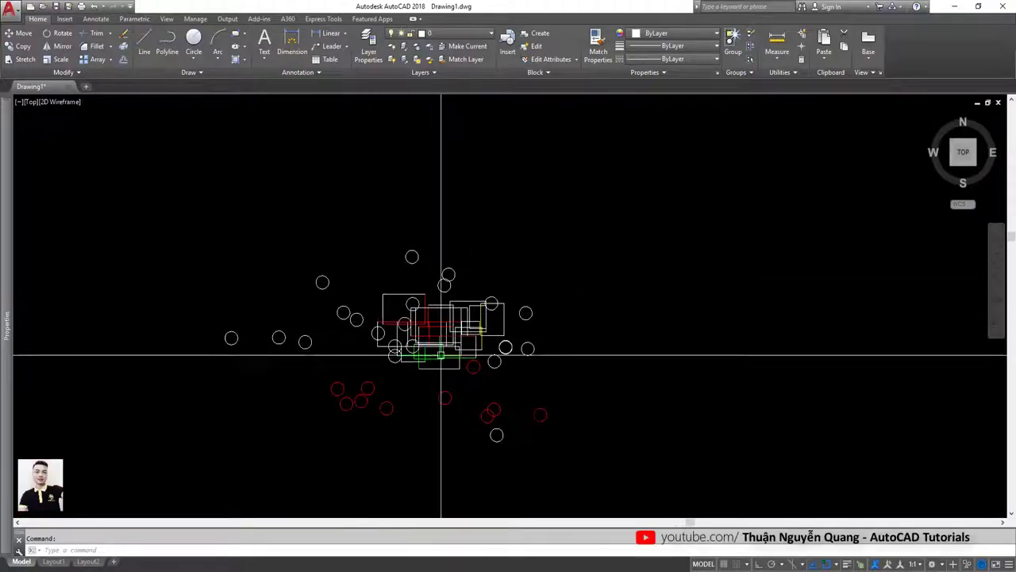
scroll(466, 324, down, 4)
scroll(466, 324, up, 5)
click(585, 236)
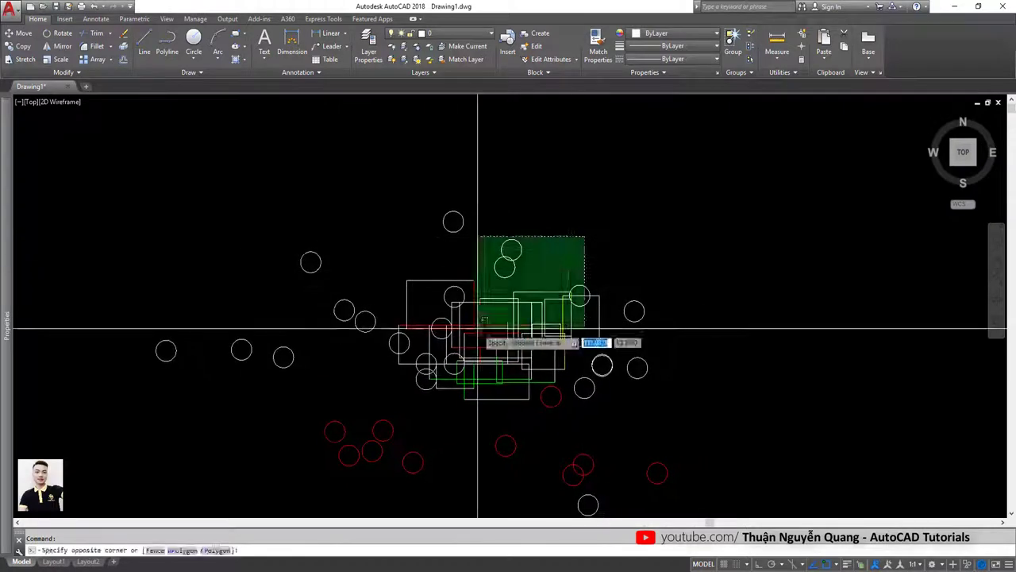
click(476, 334)
key(Escape)
Twice window-select the whole drawing, clearing the selection each time.
scroll(531, 324, down, 4)
scroll(415, 310, up, 2)
scroll(363, 288, up, 2)
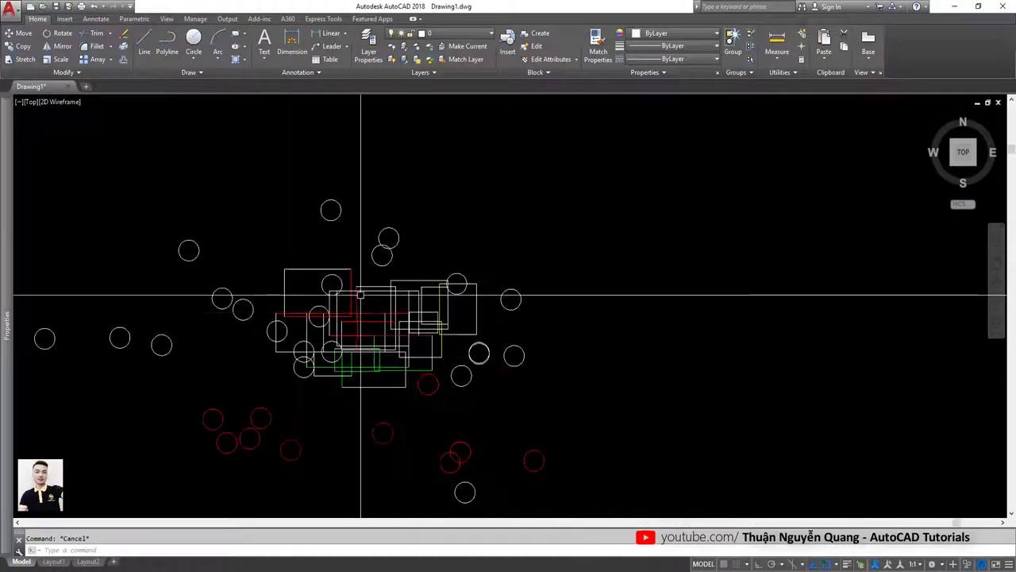
scroll(397, 282, up, 1)
scroll(431, 286, down, 2)
click(567, 226)
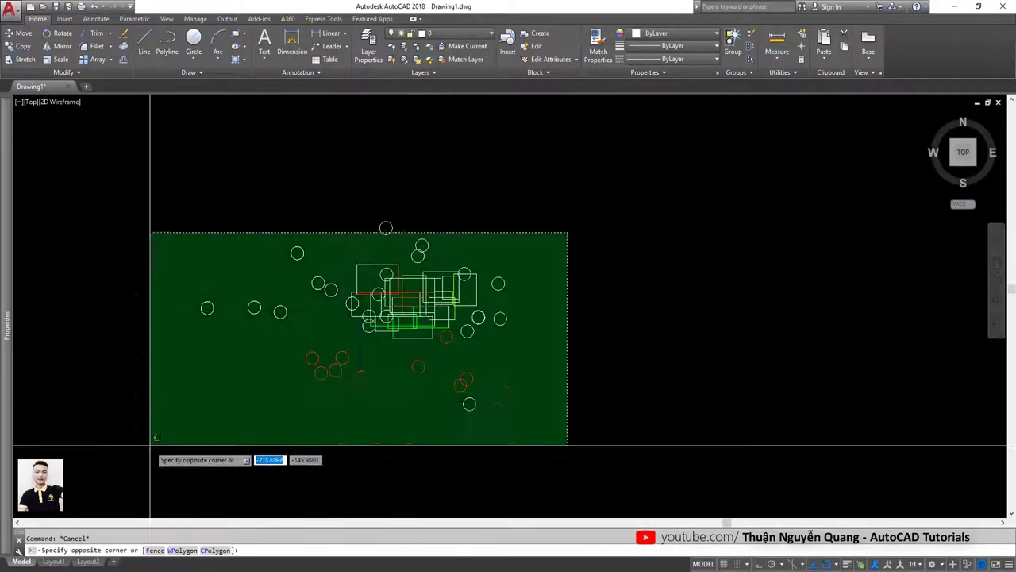
click(151, 447)
key(Escape)
click(556, 190)
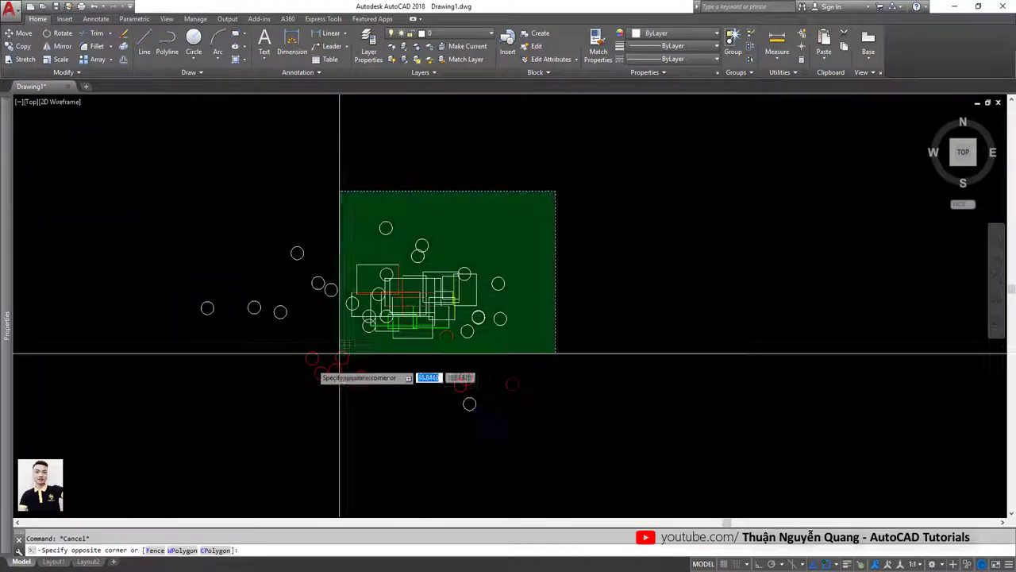
click(340, 352)
key(Escape)
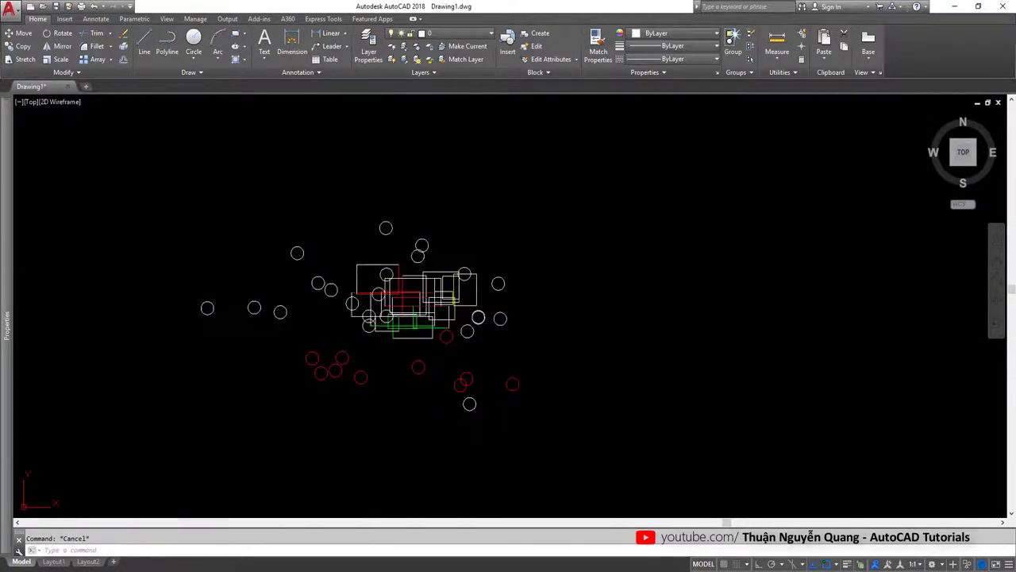
Try index colour 32 for layer 0, then cancel to keep it white.
click(369, 46)
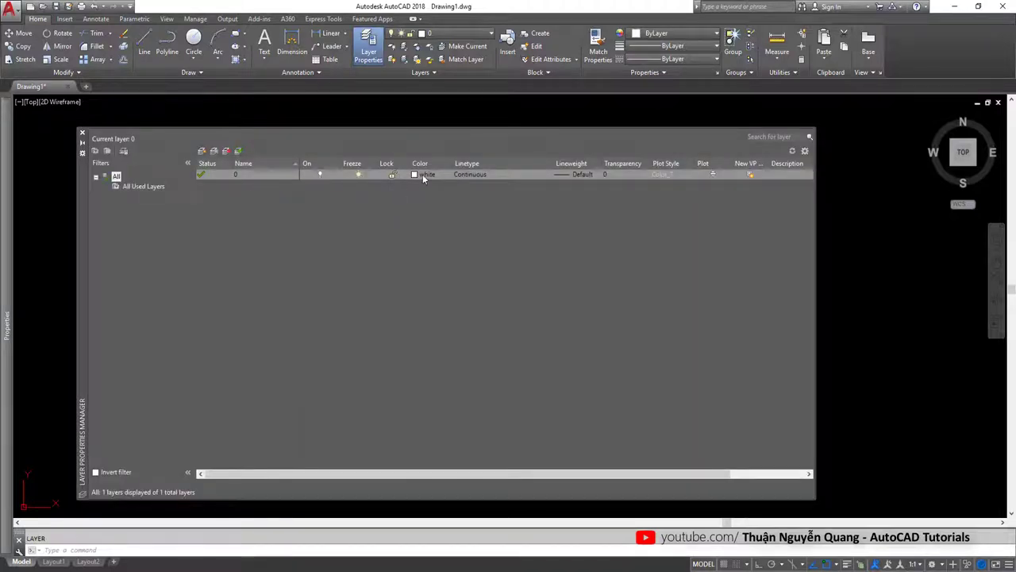
click(423, 177)
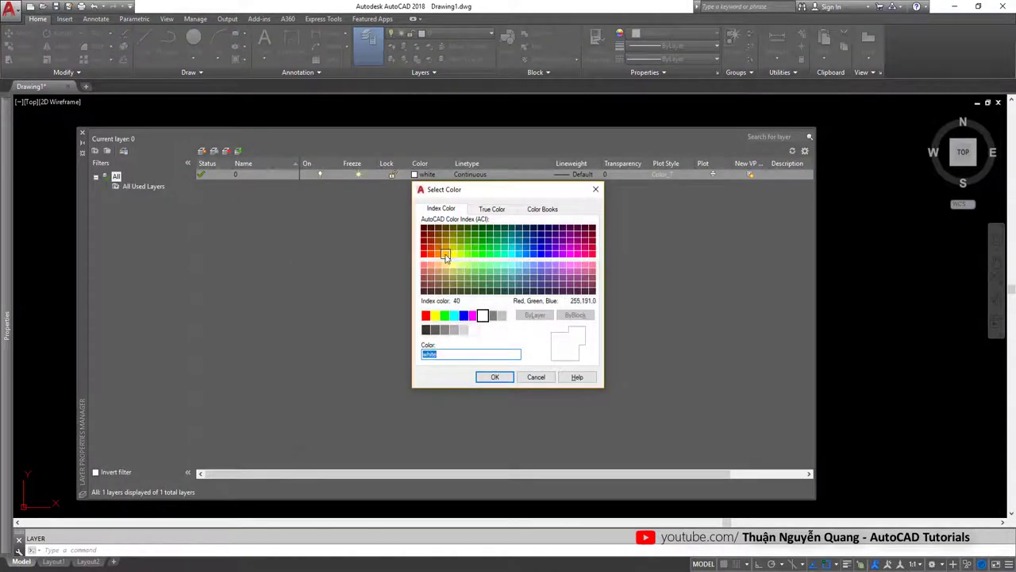
click(442, 251)
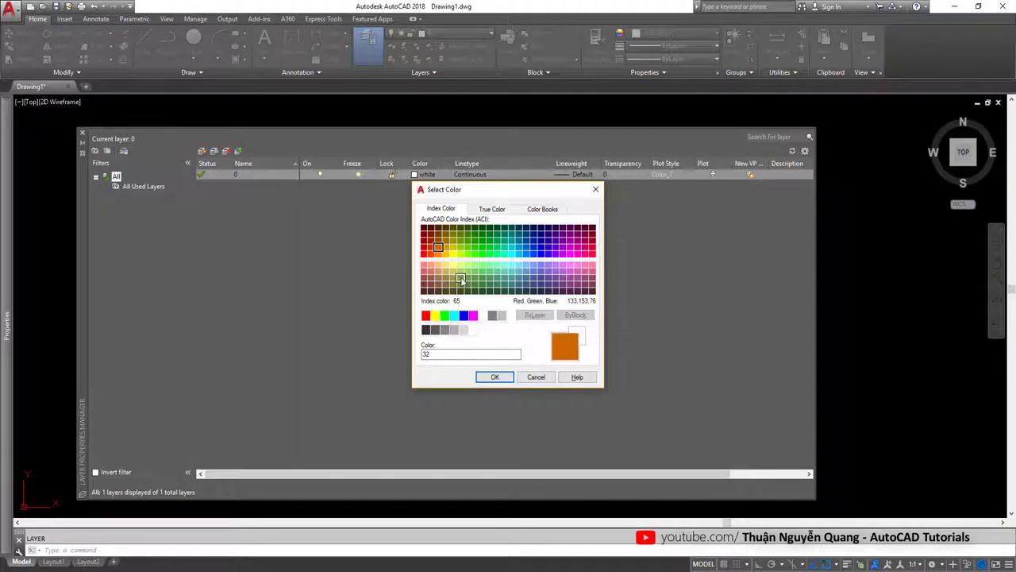
click(596, 190)
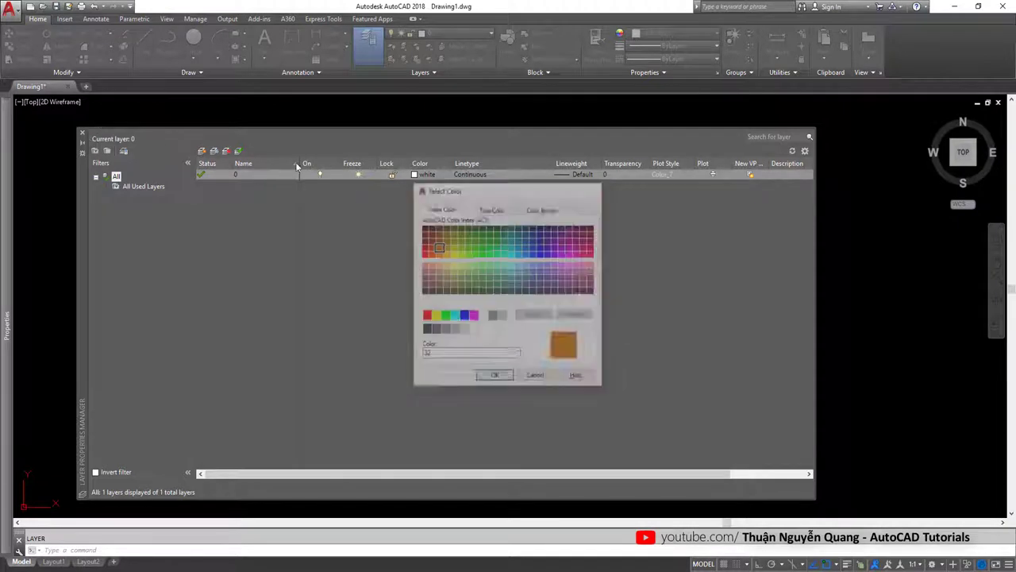
click(82, 135)
Copy the entire circle-and-rectangle cluster to four new spots with CO.
scroll(454, 311, up, 2)
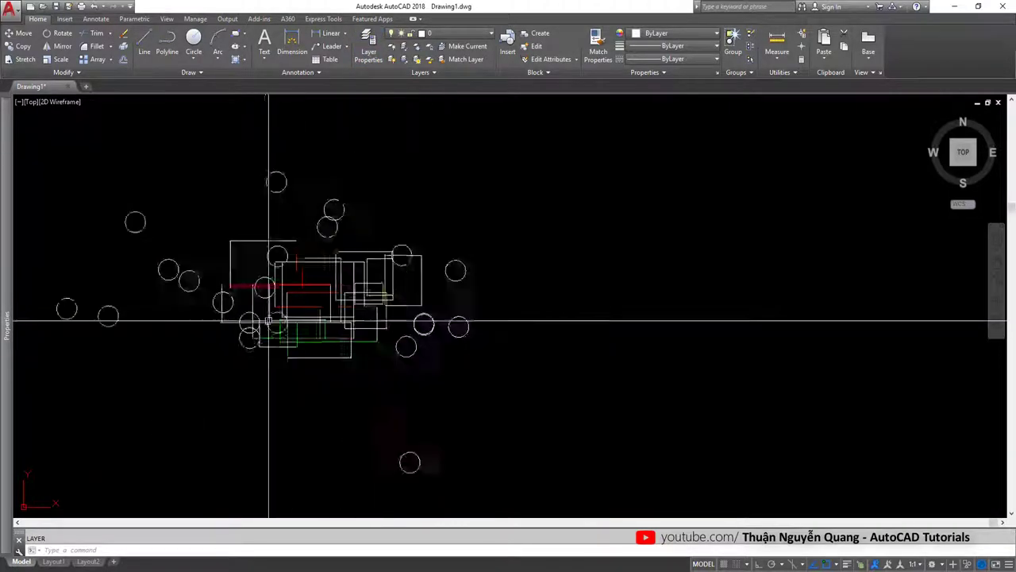
scroll(268, 321, down, 3)
drag(477, 397, 159, 186)
text(co)
key(Return)
click(374, 302)
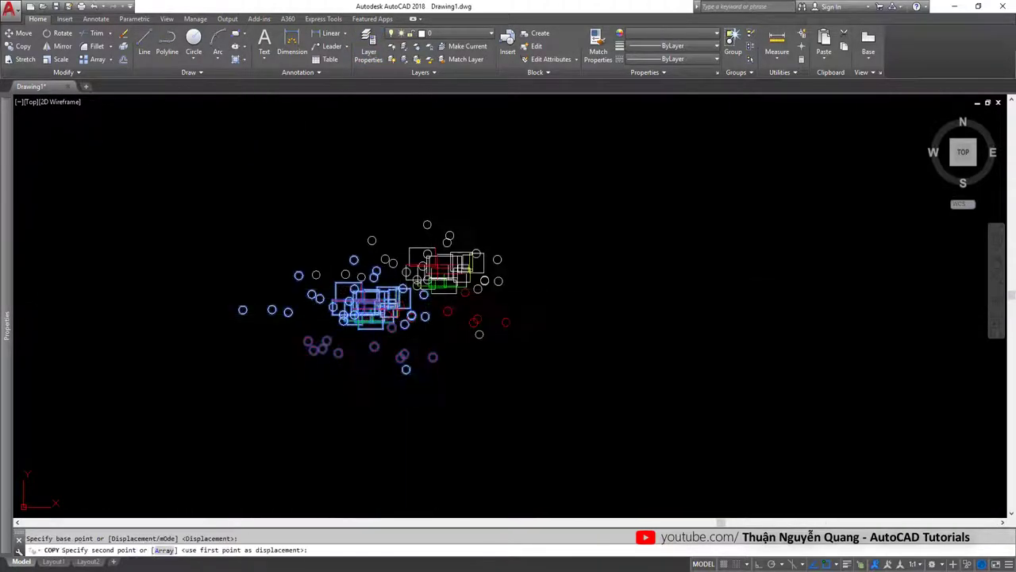
click(479, 262)
click(590, 302)
click(389, 363)
click(622, 191)
scroll(430, 302, up, 2)
key(Escape)
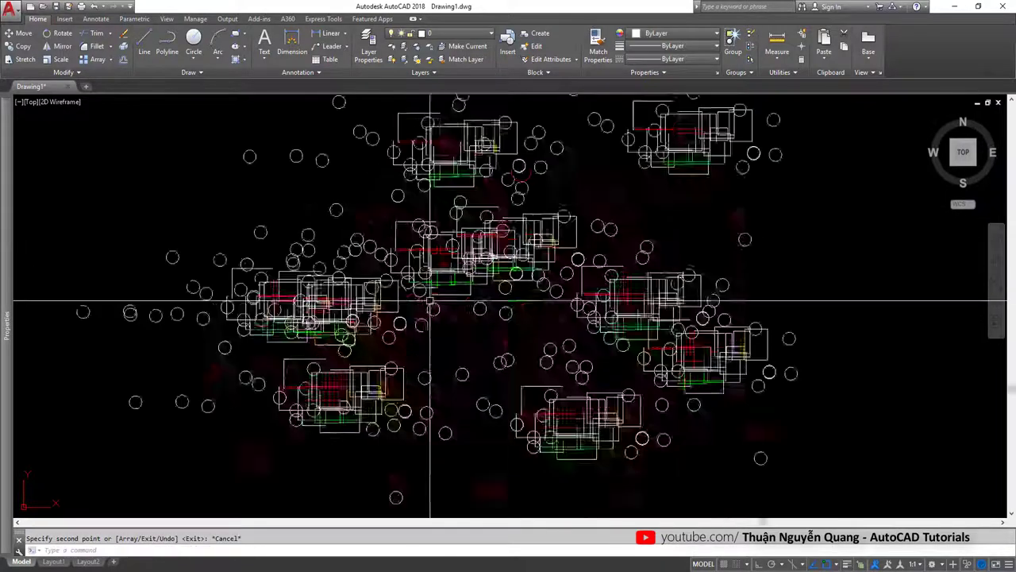
Window-select a vertical line, clear the selection, and relaunch the arc command.
click(448, 296)
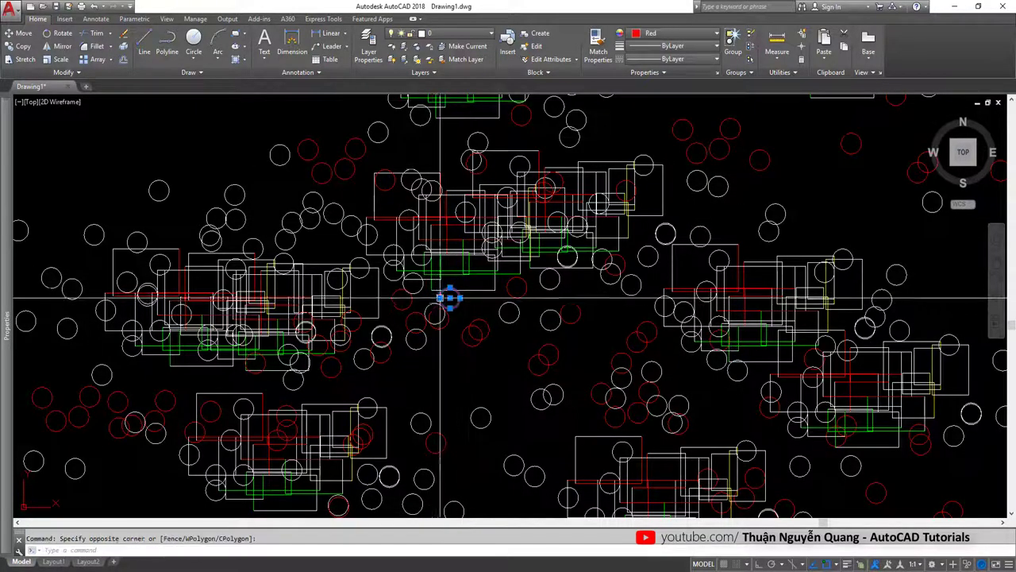
click(374, 290)
scroll(342, 264, up, 2)
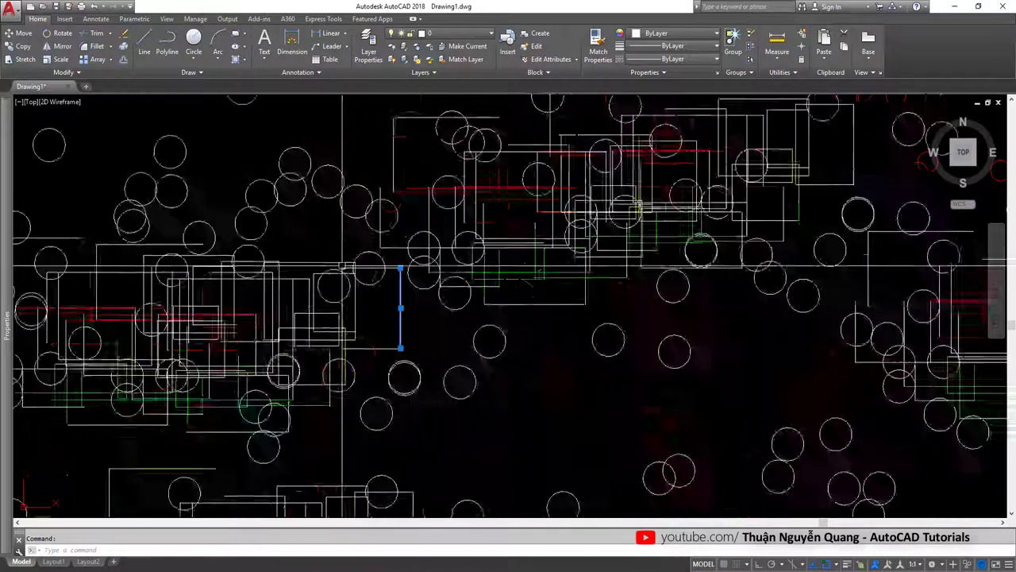
scroll(343, 264, up, 2)
click(424, 309)
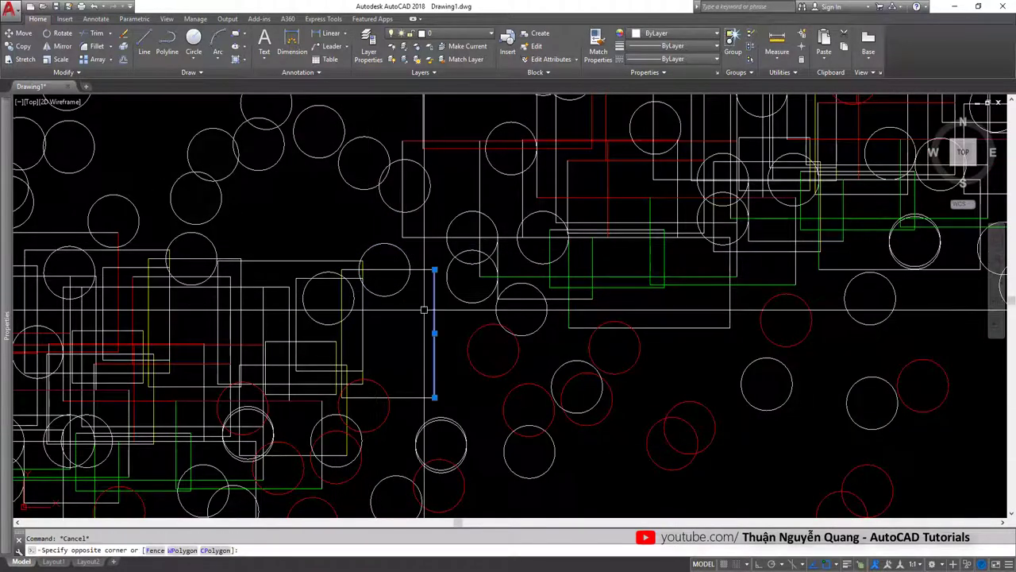
key(Escape)
scroll(425, 318, down, 5)
scroll(425, 330, up, 1)
scroll(429, 325, up, 1)
text(A)
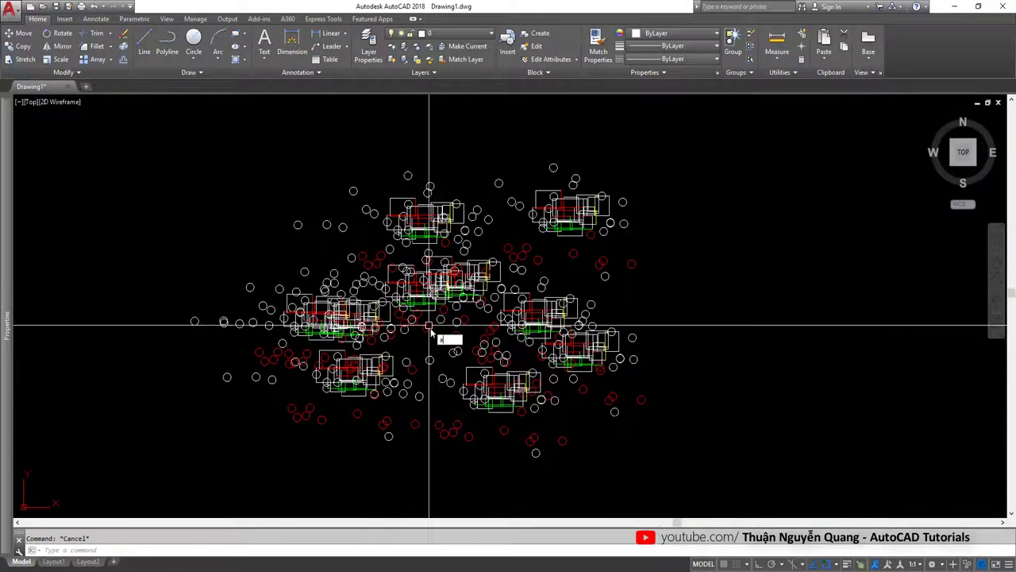
key(Return)
Cancel the unfinished arc and select an existing arc for copying.
click(603, 294)
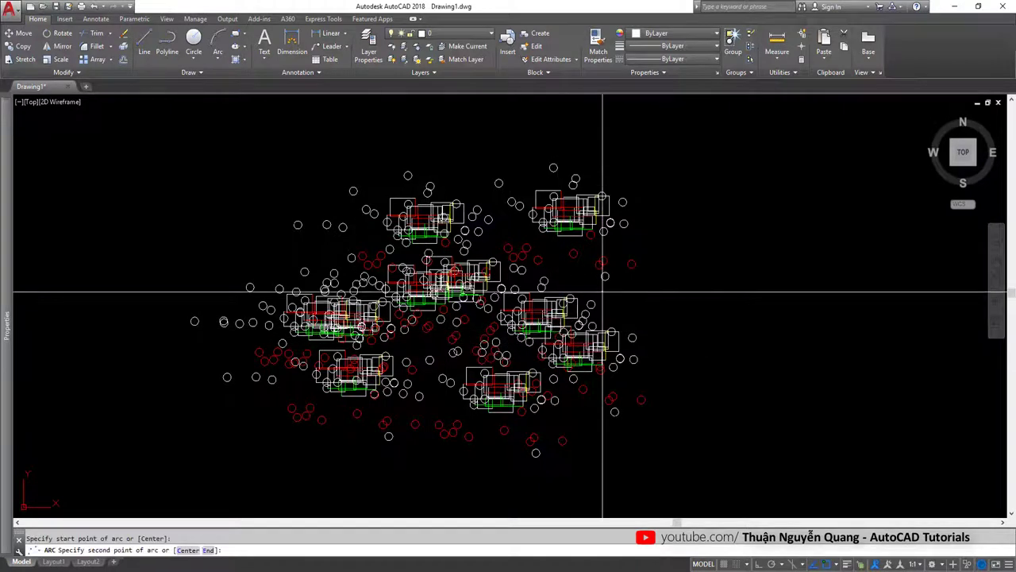
key(Escape)
text(co)
key(Return)
click(585, 309)
key(Return)
Place eight copies of the arc across the drawing.
click(598, 296)
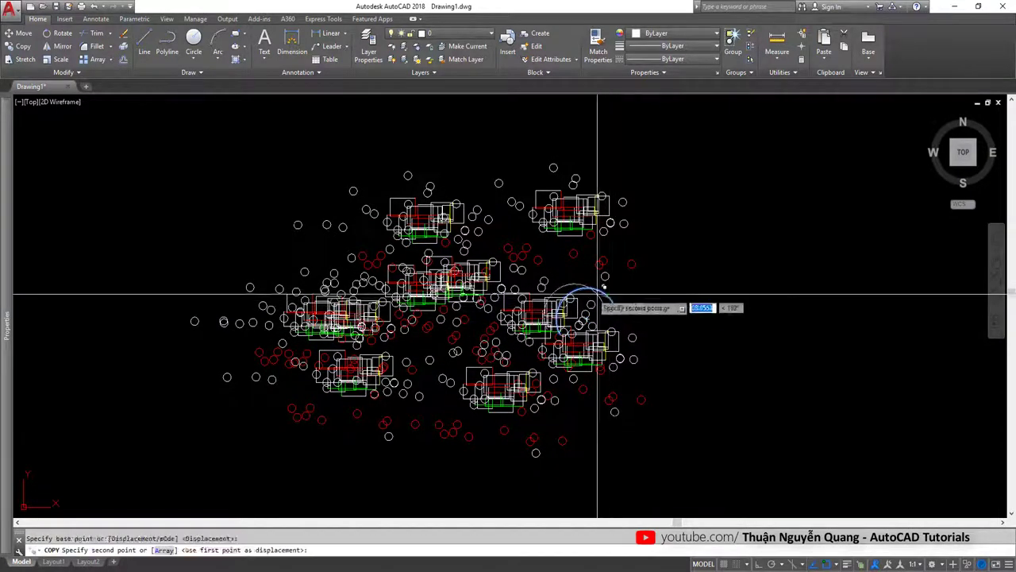
click(248, 343)
click(292, 279)
click(177, 243)
click(320, 236)
click(383, 232)
click(379, 379)
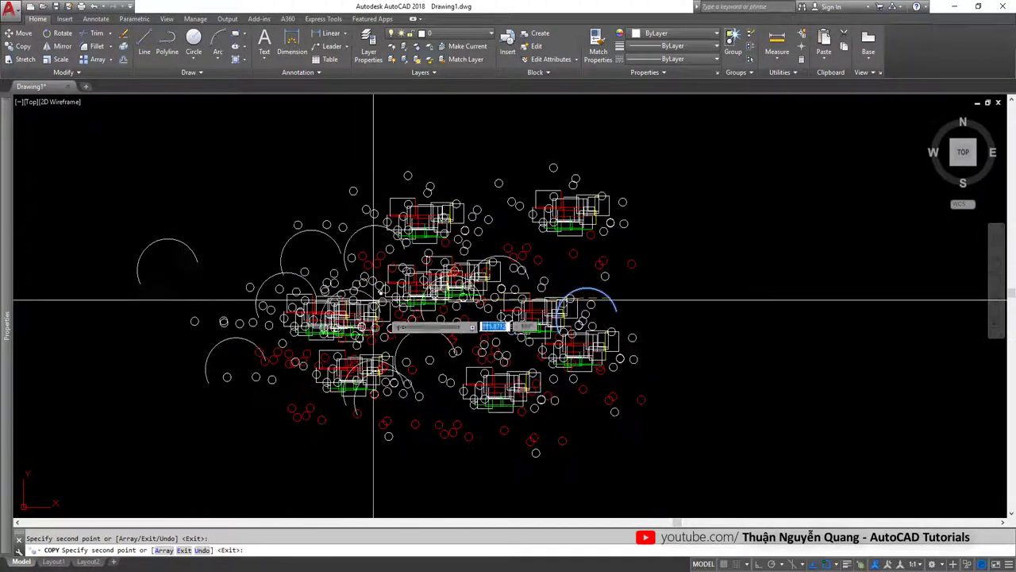
click(501, 276)
click(454, 391)
key(Escape)
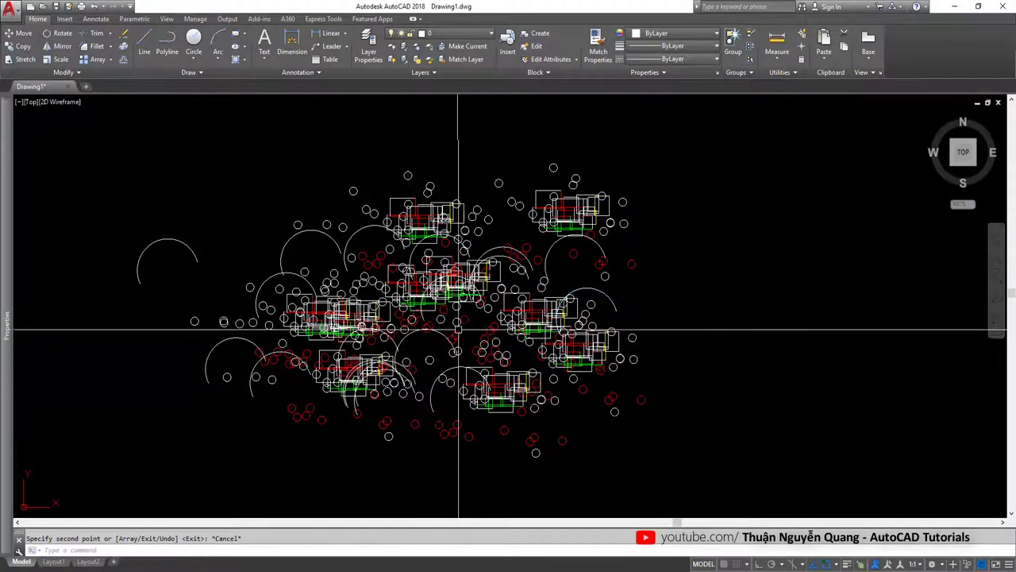
Make the lower-left group of objects blue.
click(399, 366)
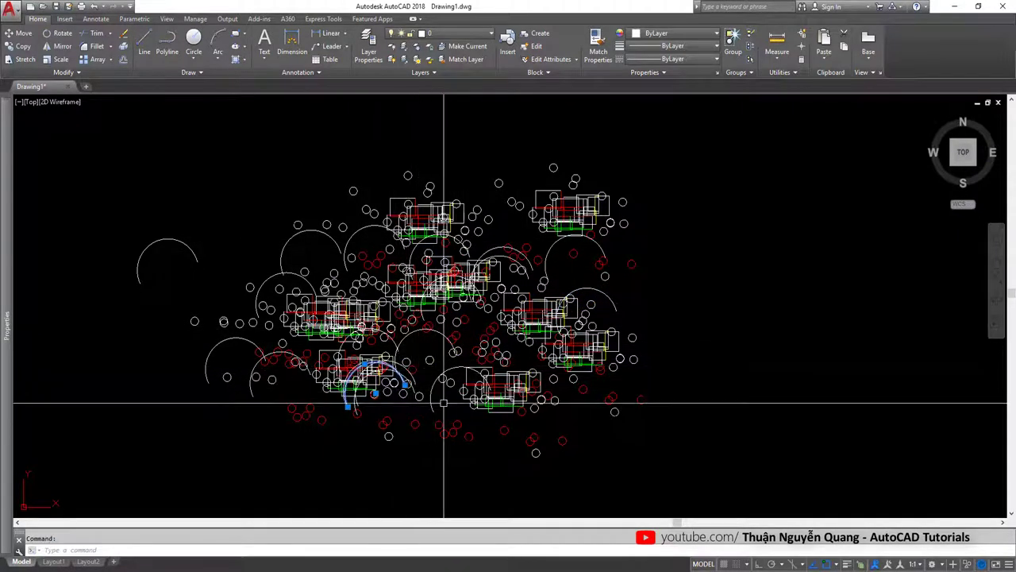
click(453, 429)
click(204, 327)
click(673, 33)
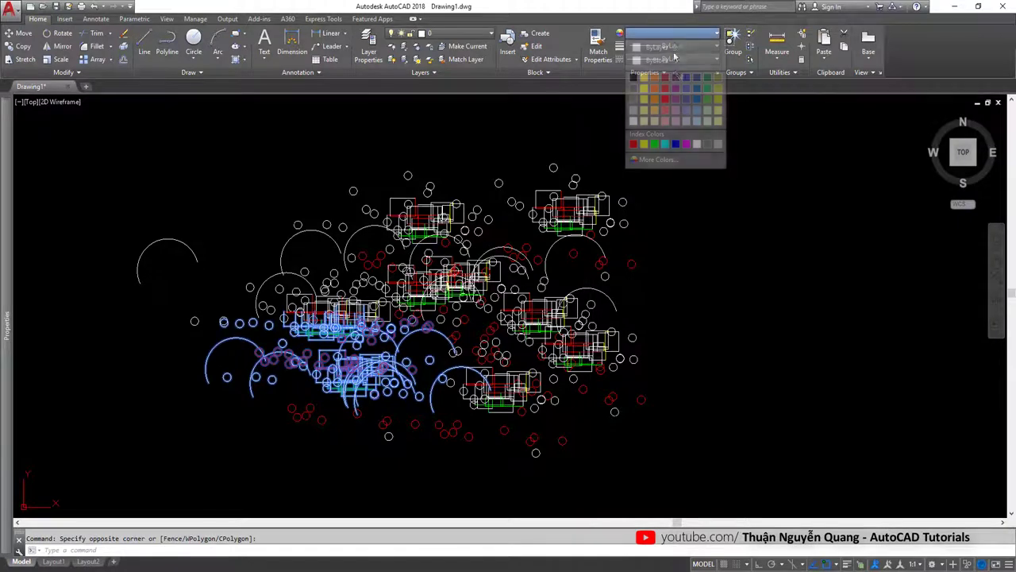
click(696, 93)
key(Escape)
Zoom in and out, then pan the drawing up and to the right.
scroll(585, 329, down, 2)
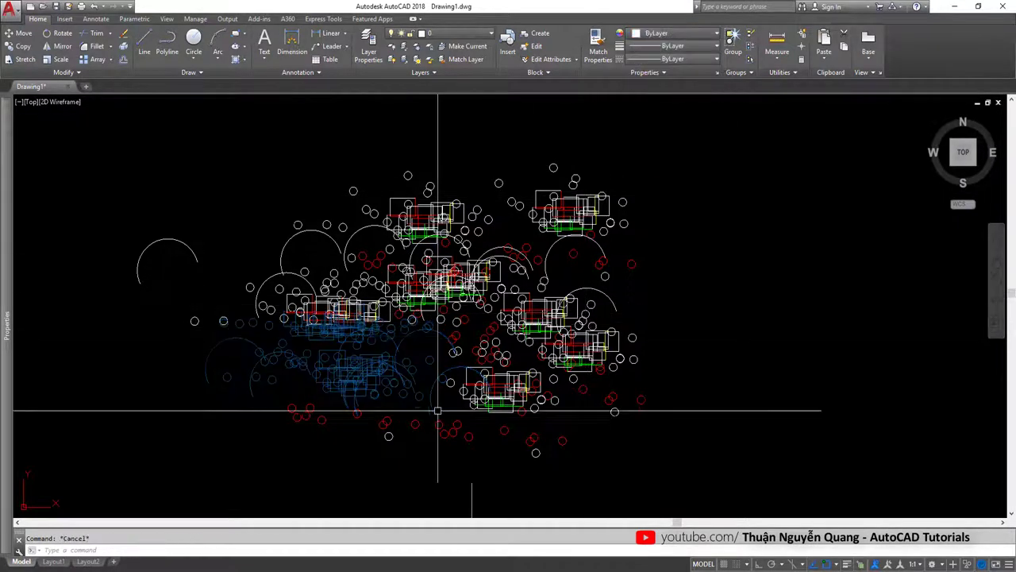
scroll(455, 326, down, 2)
scroll(456, 325, up, 5)
scroll(454, 277, down, 5)
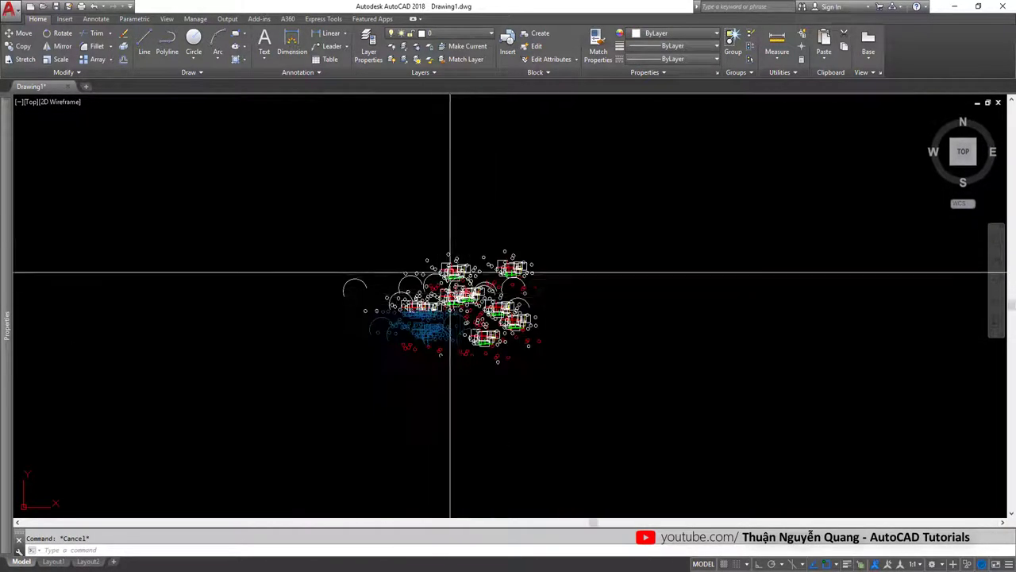
scroll(438, 286, up, 4)
scroll(545, 309, up, 2)
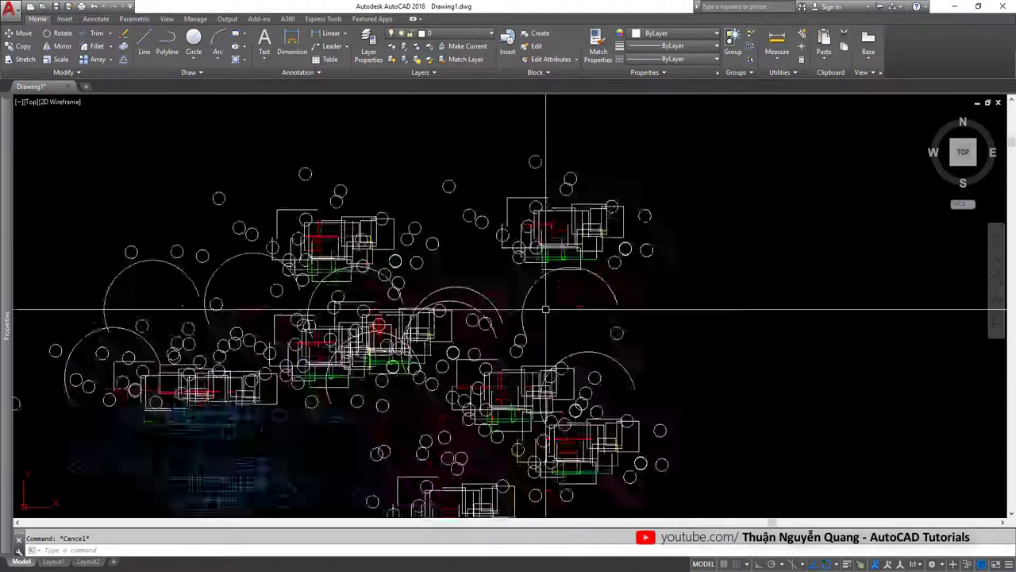
scroll(575, 325, up, 2)
scroll(526, 300, up, 1)
scroll(527, 301, down, 2)
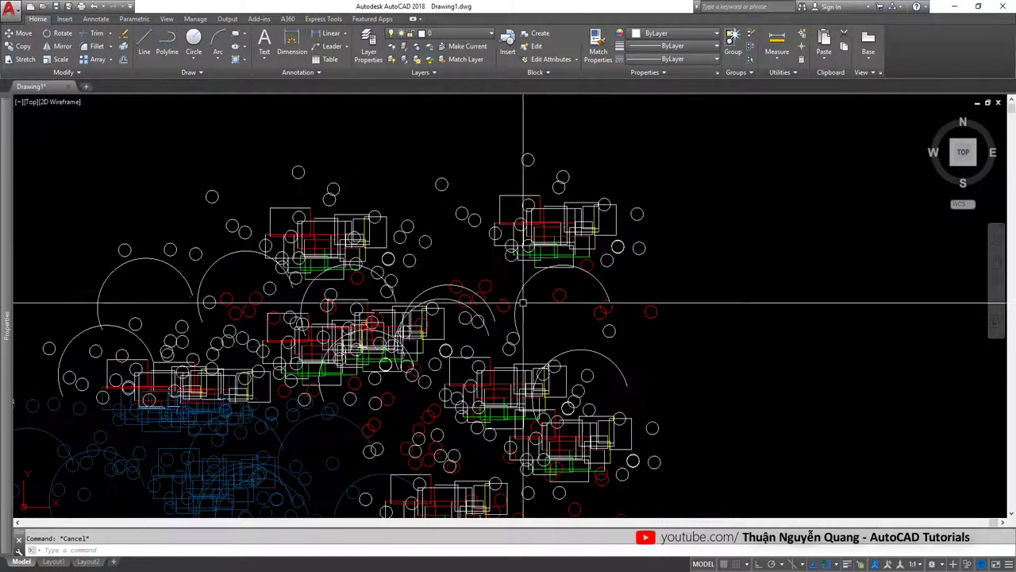
middle_drag(344, 344, 392, 283)
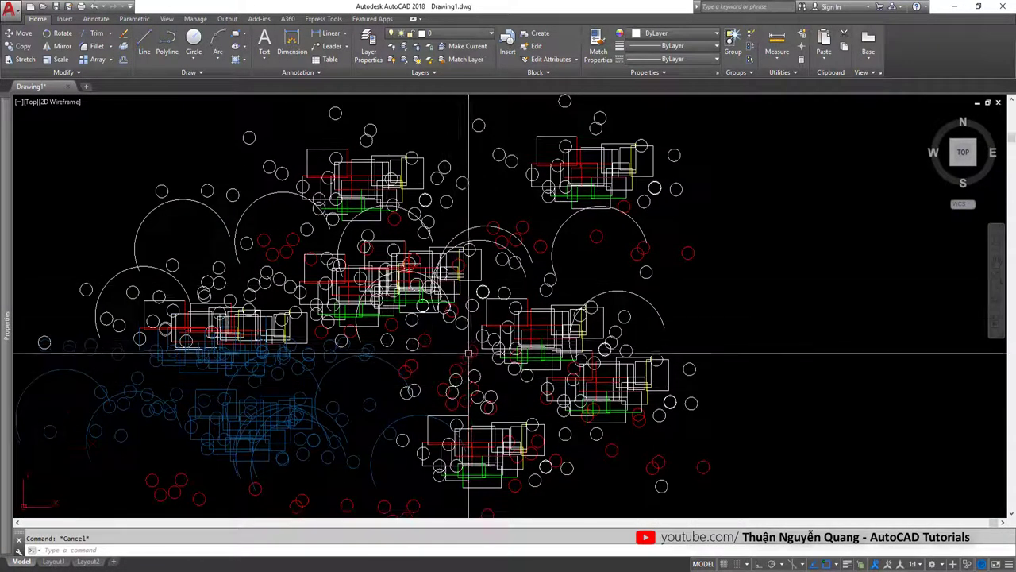
Start Match Properties and pick the source circle.
scroll(465, 352, down, 4)
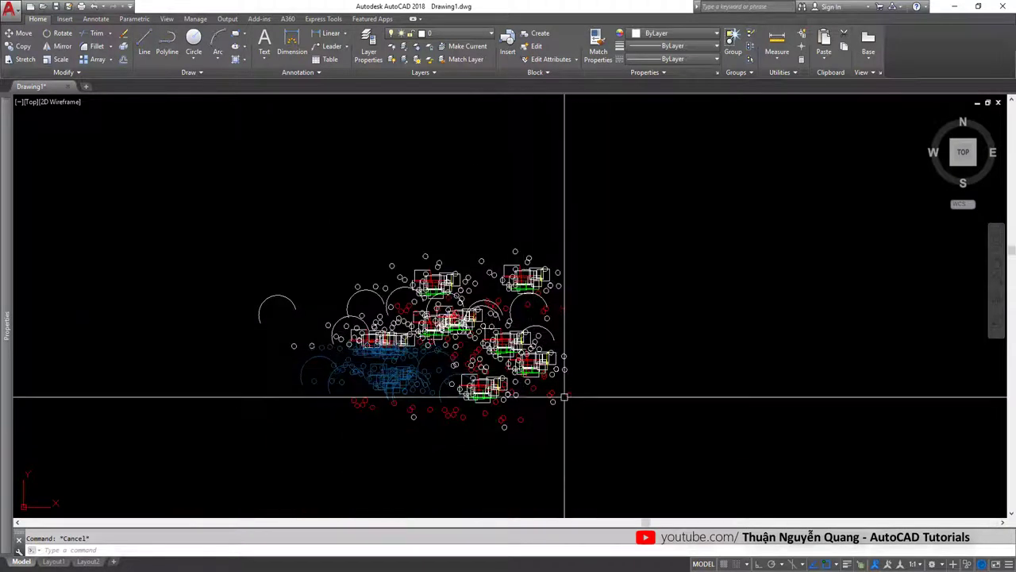
scroll(579, 362, up, 1)
scroll(545, 361, up, 1)
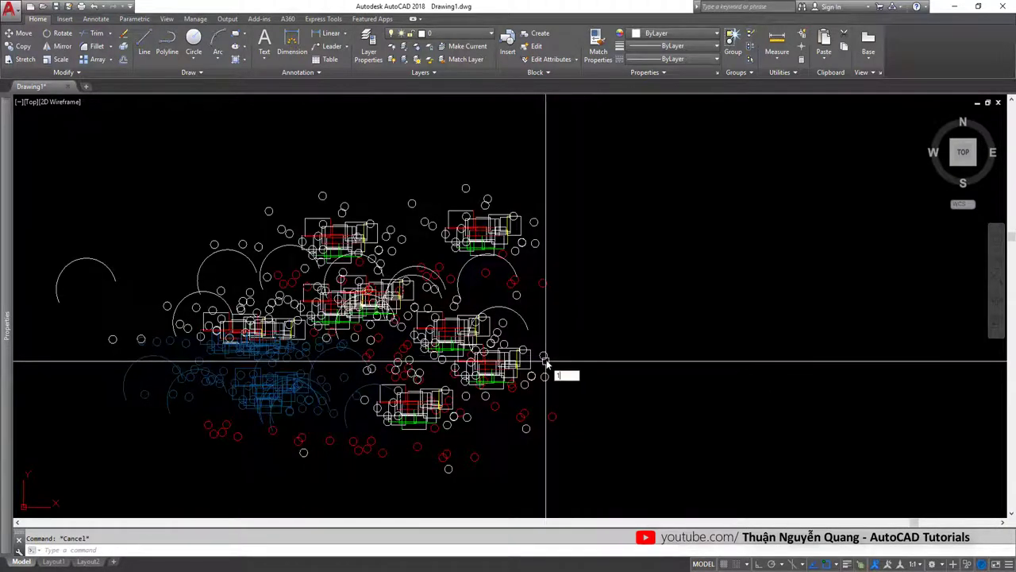
text(ma)
key(Return)
click(546, 358)
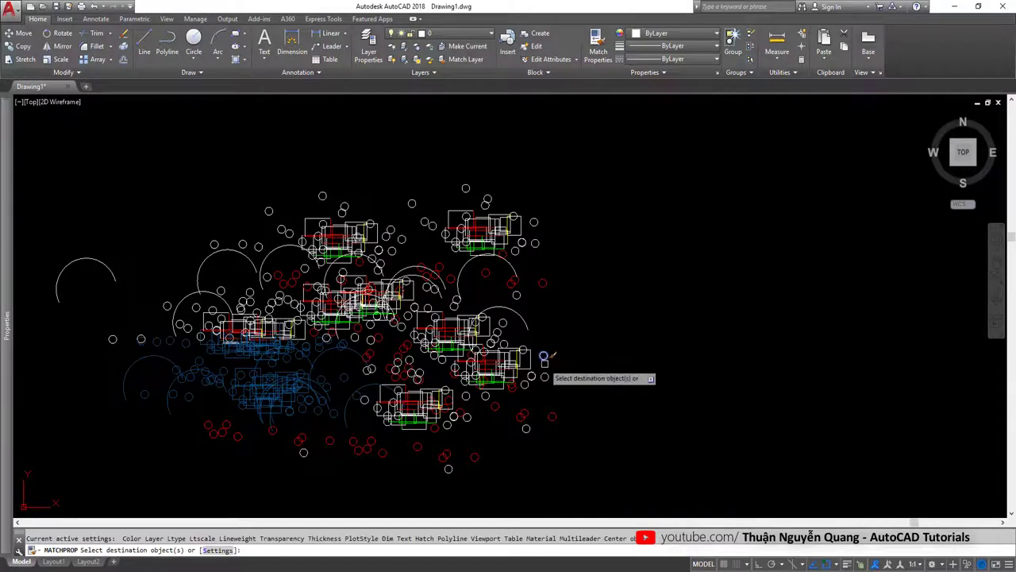
Window-select the lower-right circles so they take on the source circle's properties.
scroll(545, 349, up, 3)
scroll(555, 397, down, 2)
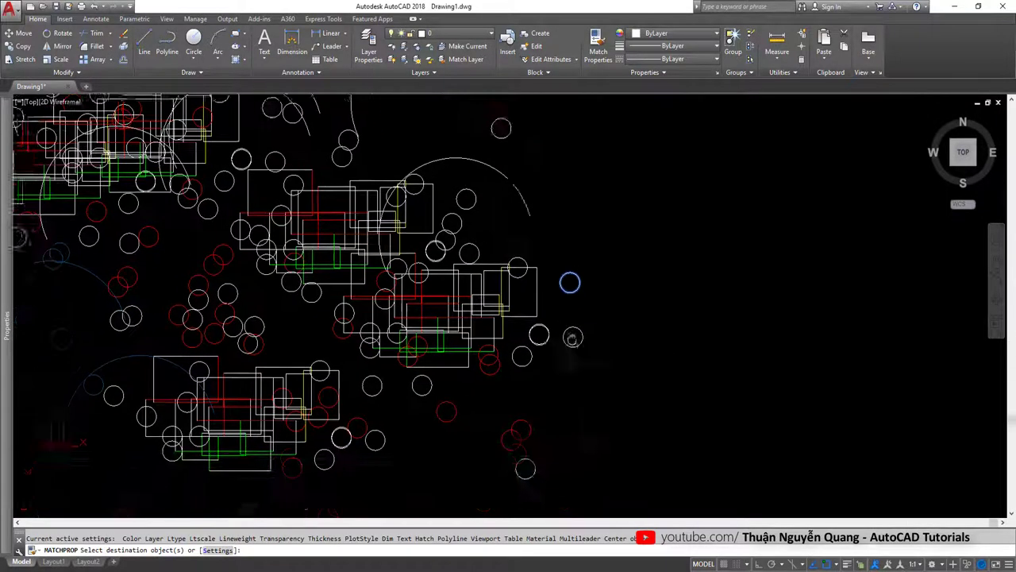
scroll(595, 382, down, 2)
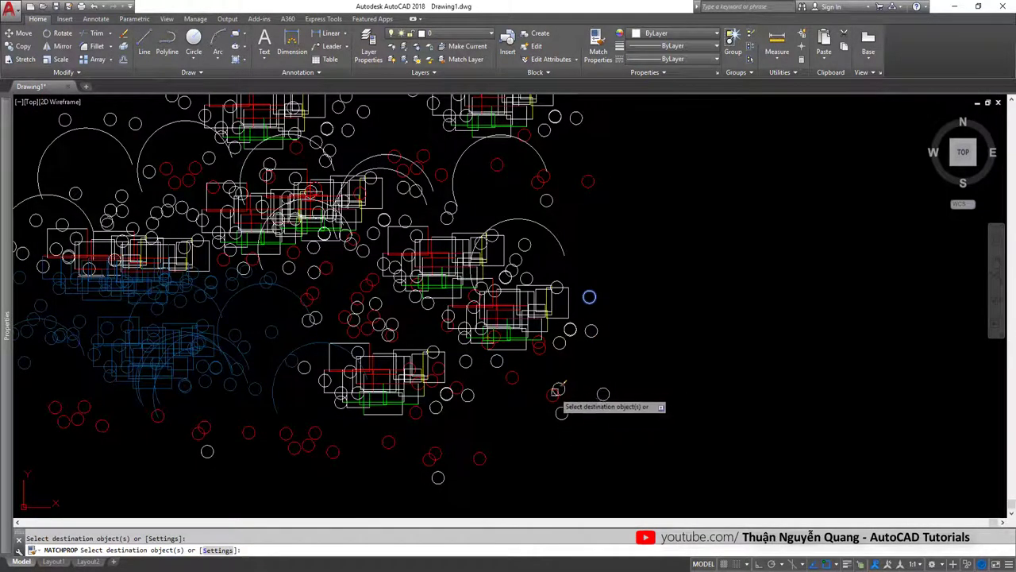
click(512, 382)
click(475, 468)
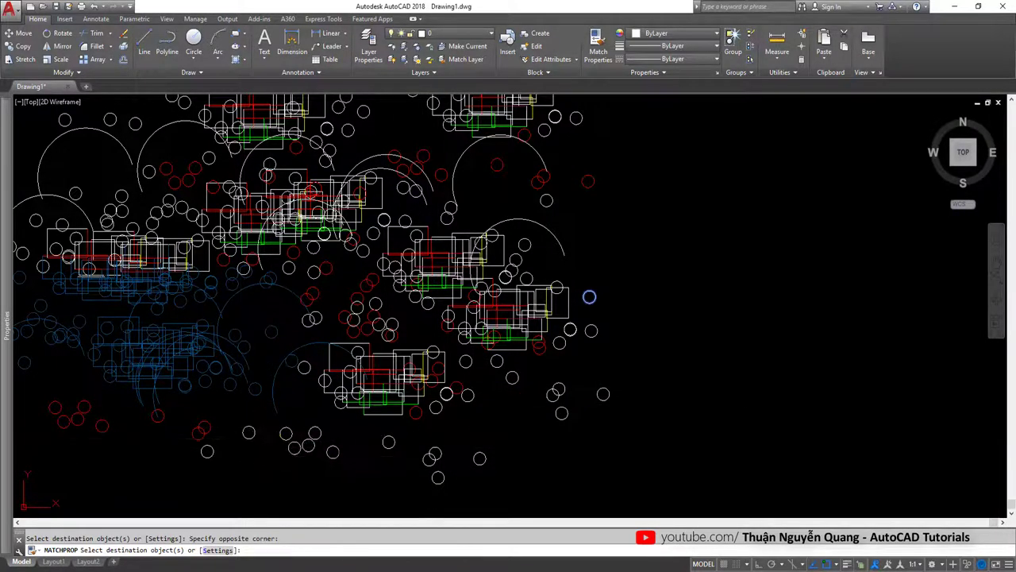
key(Return)
scroll(390, 327, down, 2)
scroll(391, 327, down, 4)
scroll(329, 302, up, 4)
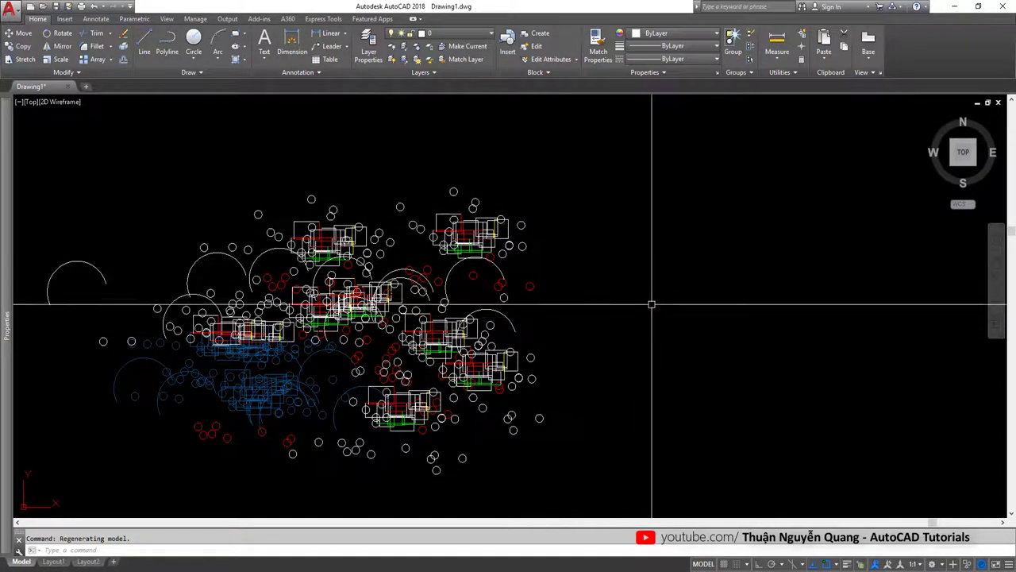
Launch Quick Select, move its dialog aside, and start picking objects from the drawing.
text(Q)
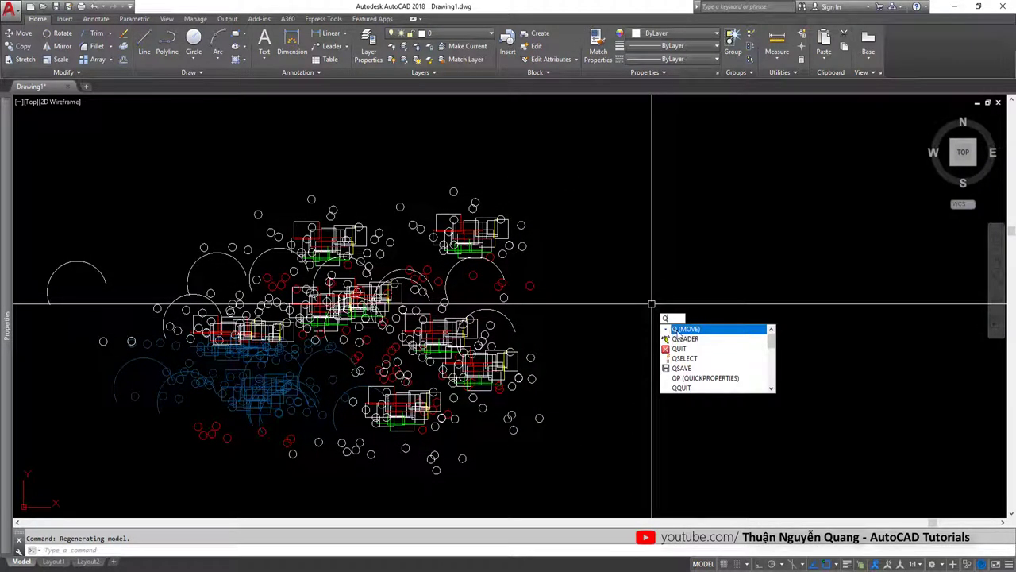
text(el)
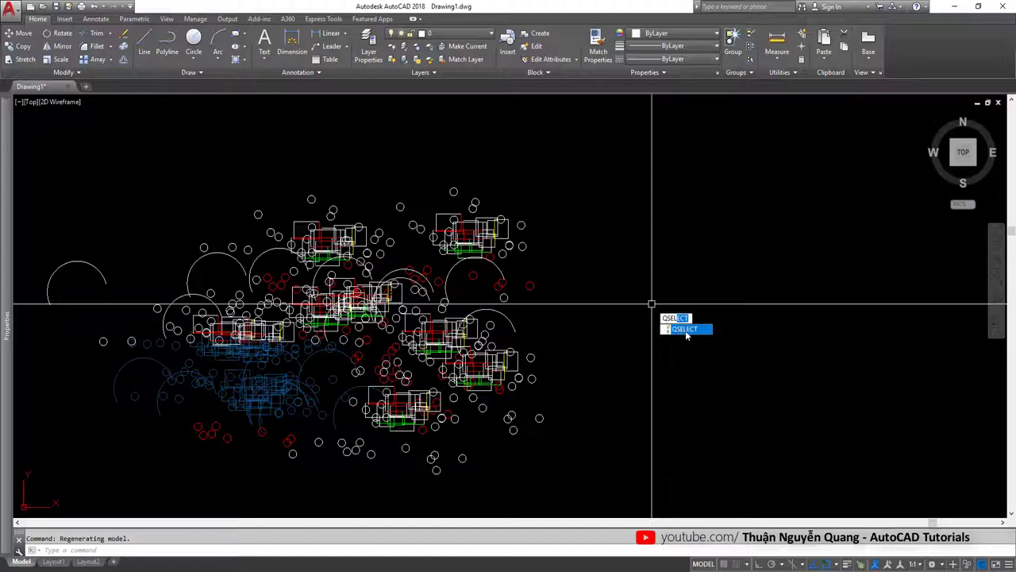
click(687, 330)
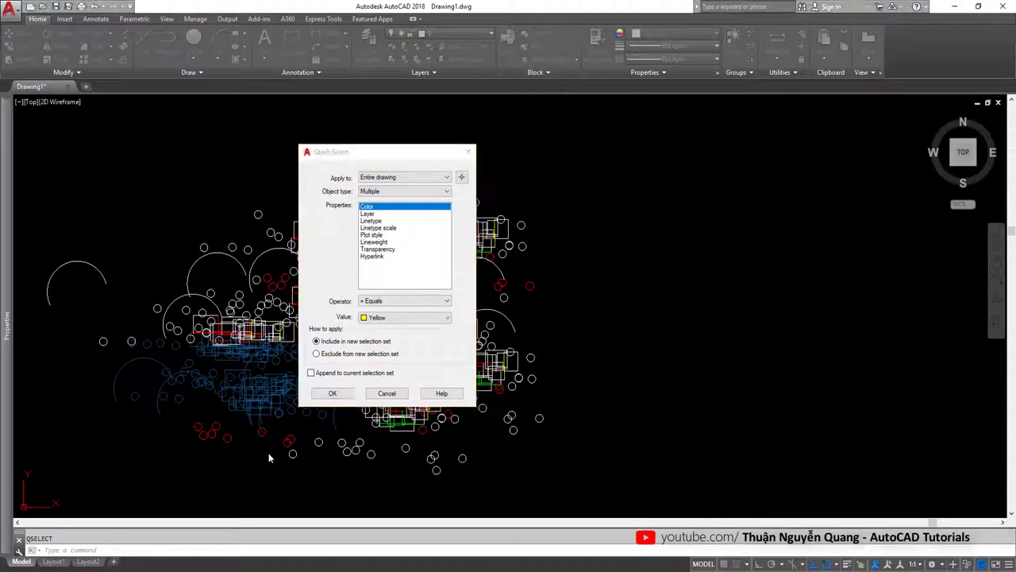
drag(571, 180, 637, 167)
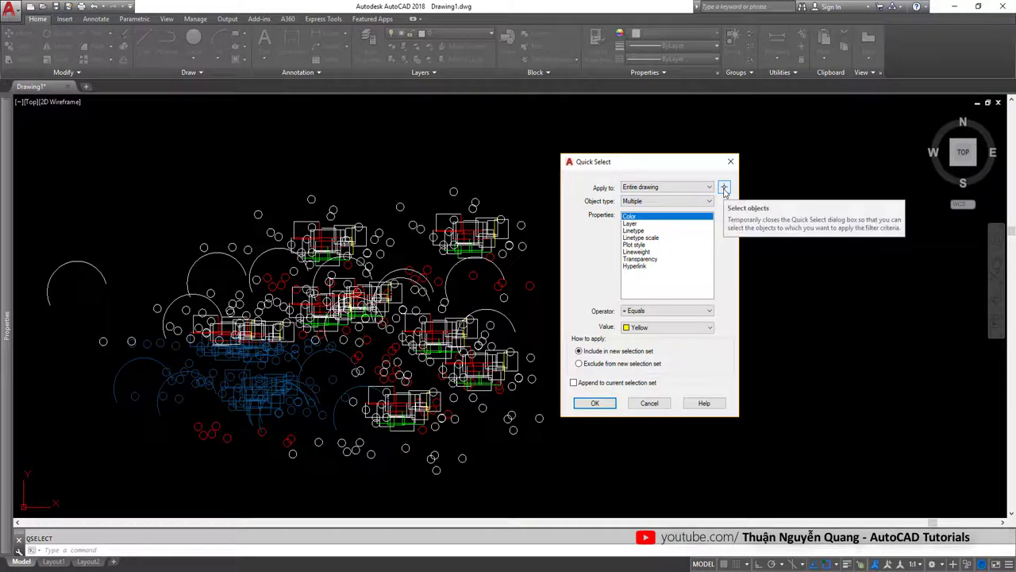
click(725, 189)
Window-select all 1019 objects for Quick Select and view its Arc, Circle and Line types.
scroll(723, 179, down, 2)
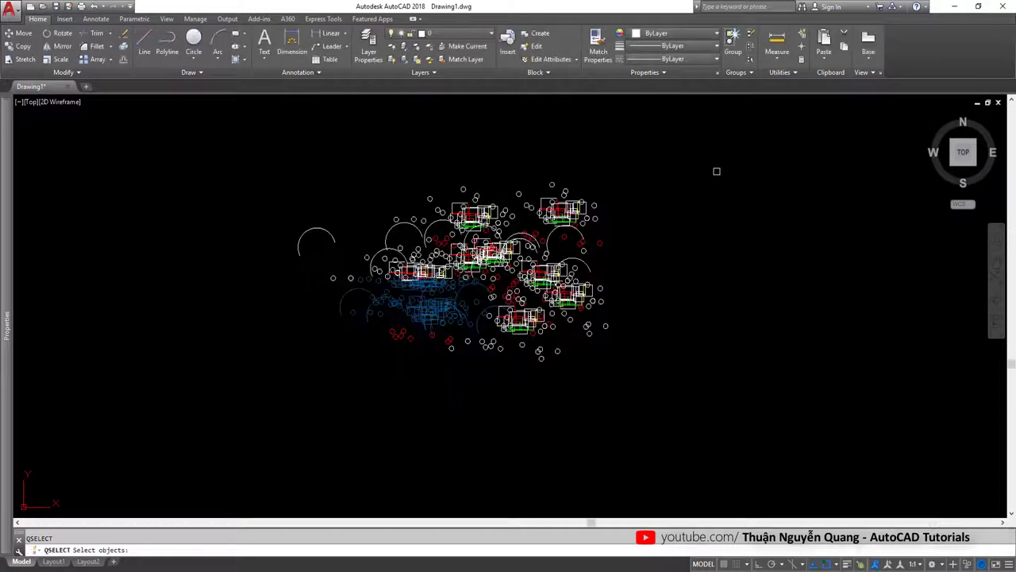
click(720, 163)
click(242, 405)
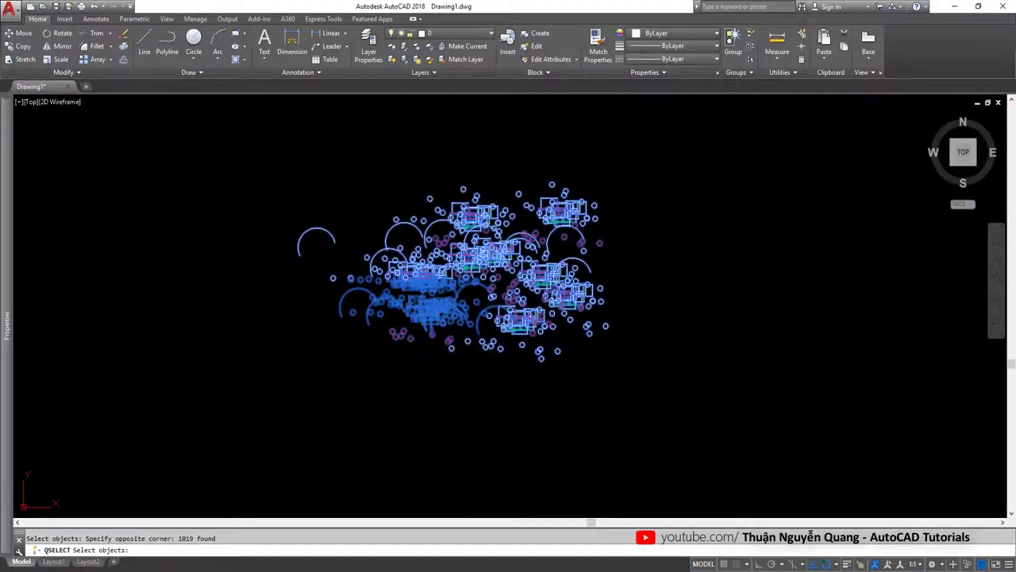
key(Return)
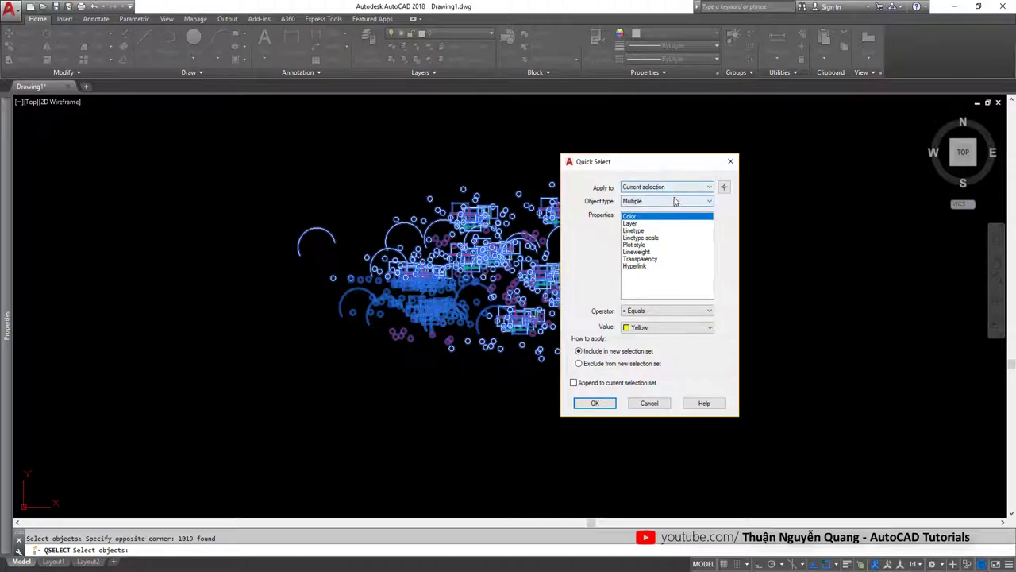
click(674, 203)
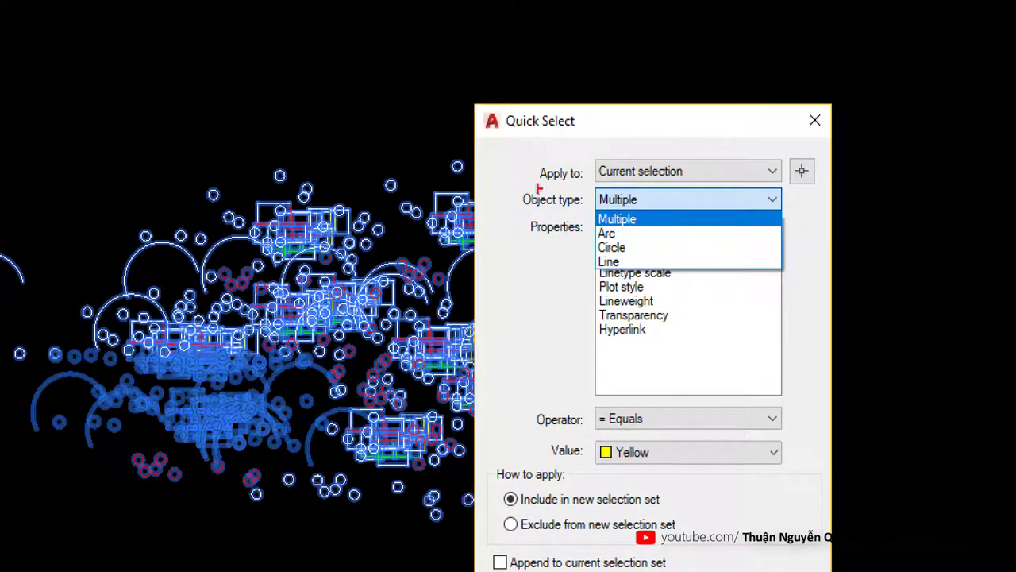
drag(507, 185, 587, 215)
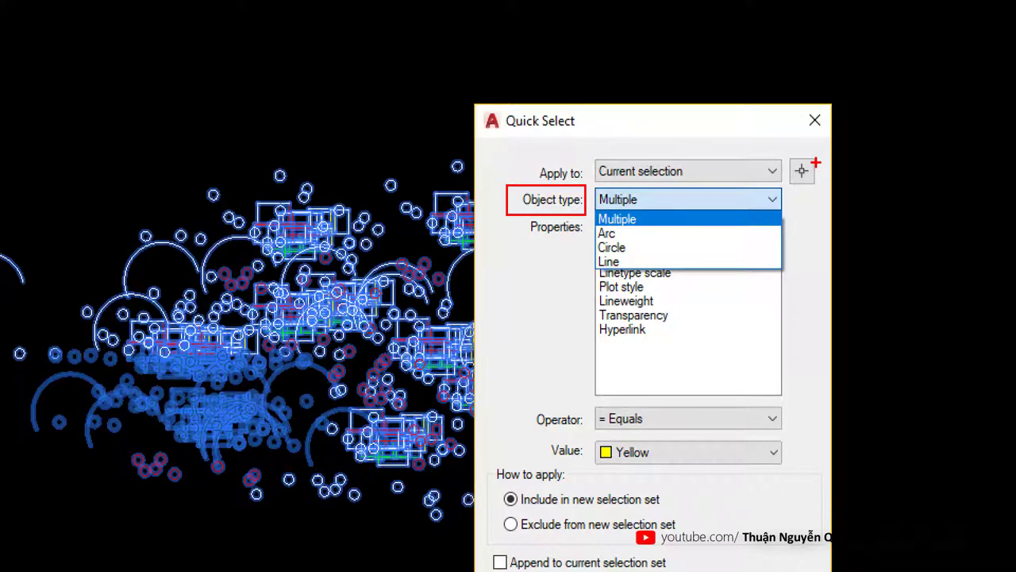
drag(815, 162, 901, 133)
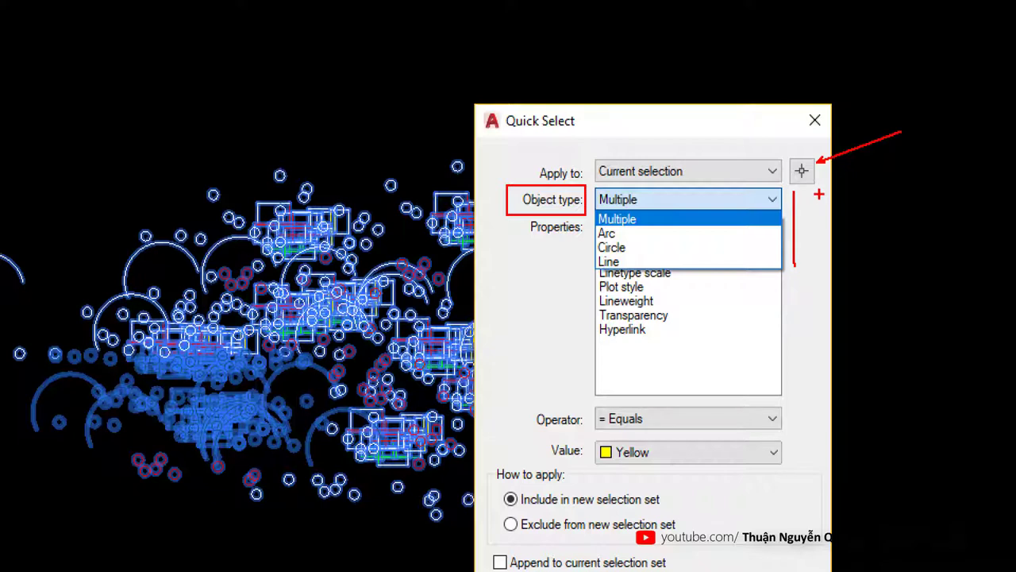
drag(819, 193, 807, 233)
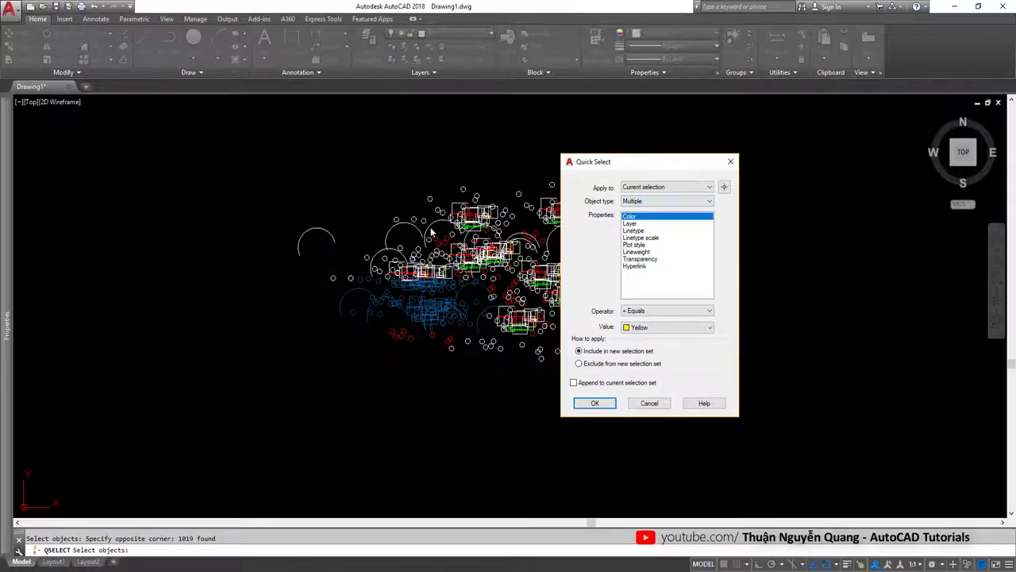
Keep Quick Select's object type on Multiple and shift the dialog off the drawing.
click(638, 203)
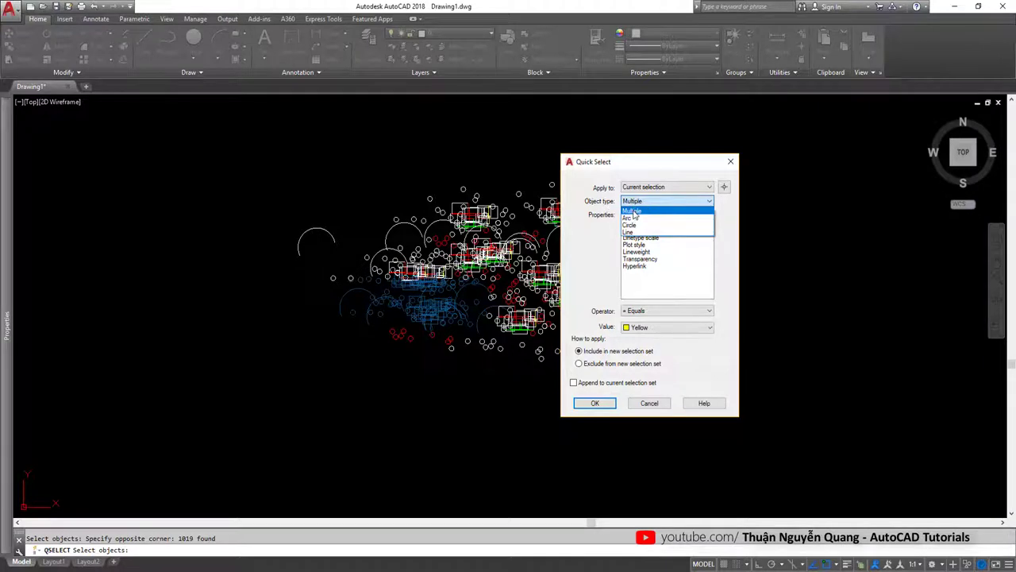
click(634, 212)
click(667, 201)
click(633, 212)
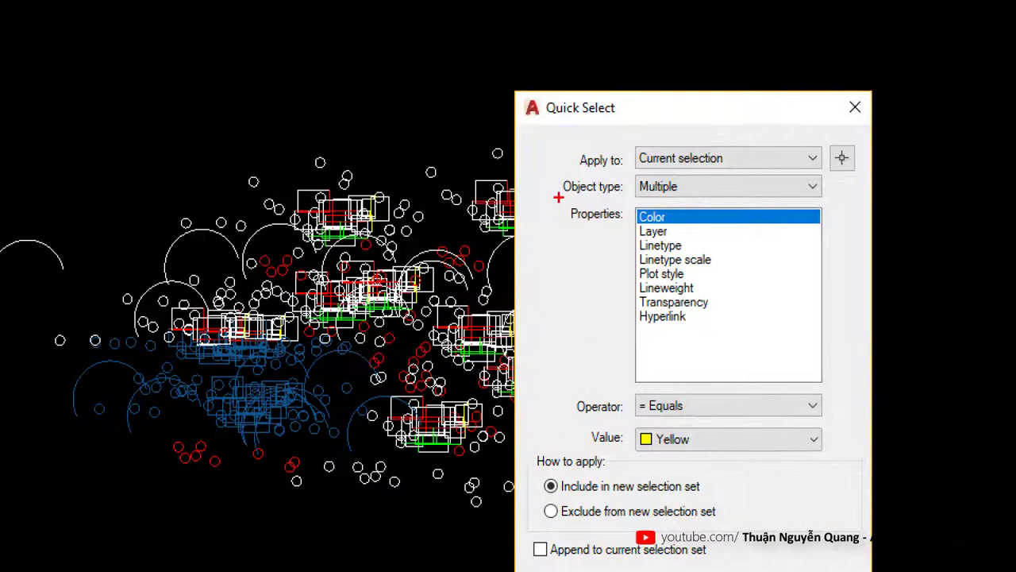
drag(558, 198, 625, 226)
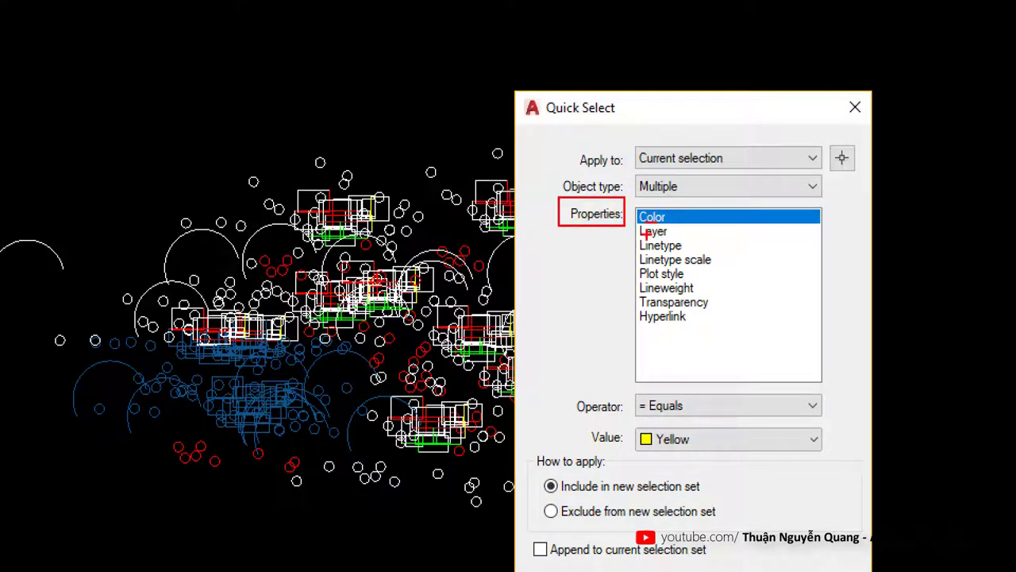
drag(638, 252, 681, 251)
mouse_move(652, 309)
mouse_down()
mouse_move(693, 310)
mouse_move(698, 323)
mouse_up()
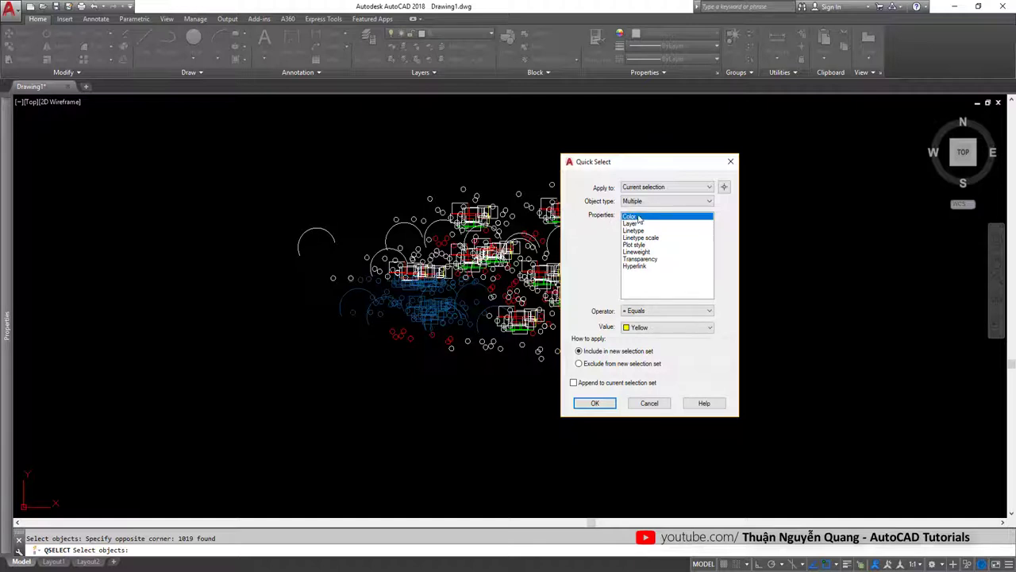
drag(651, 175, 682, 170)
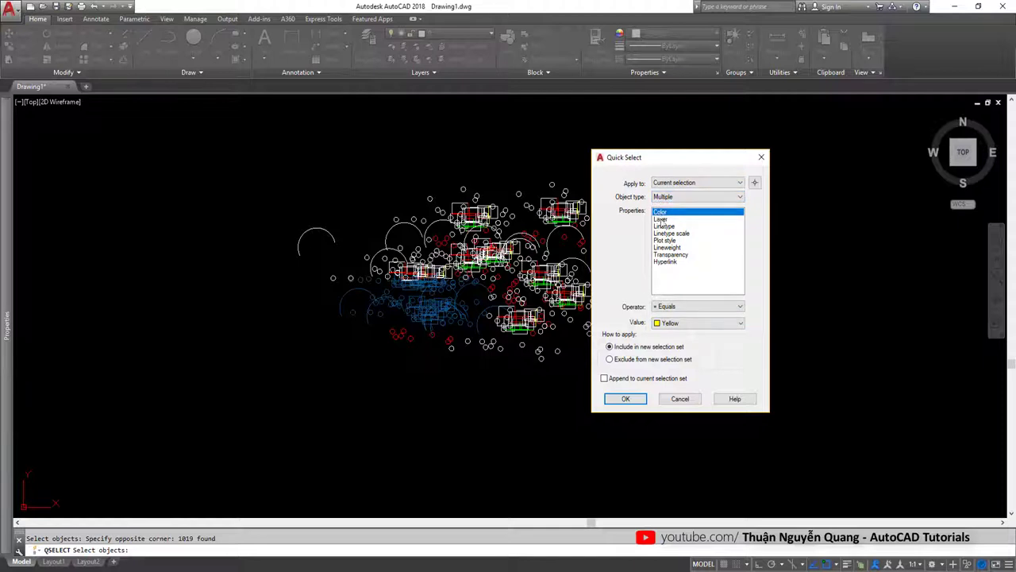
Set the Color filter value to Red, selecting the 144 red objects.
click(686, 324)
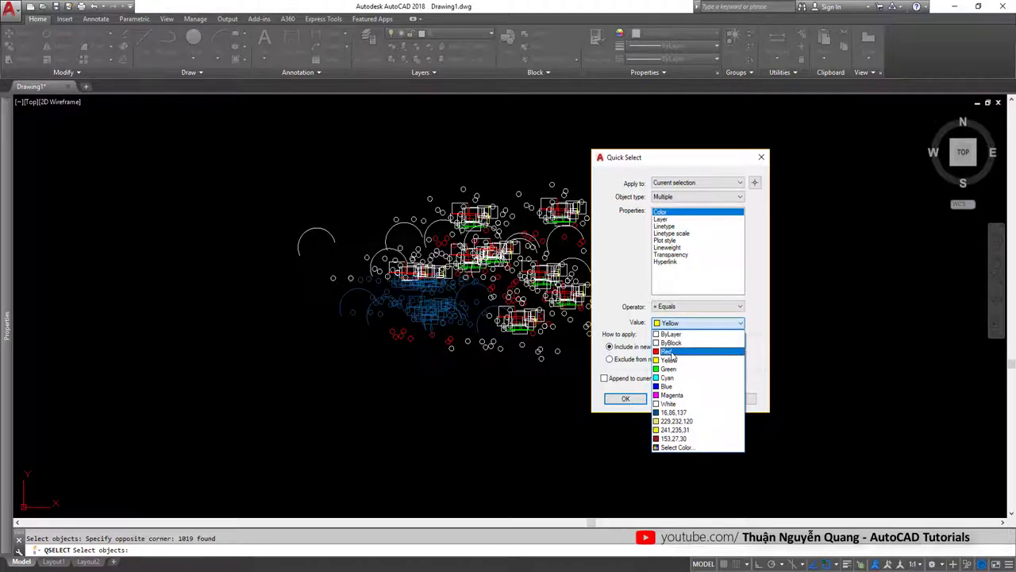
click(672, 354)
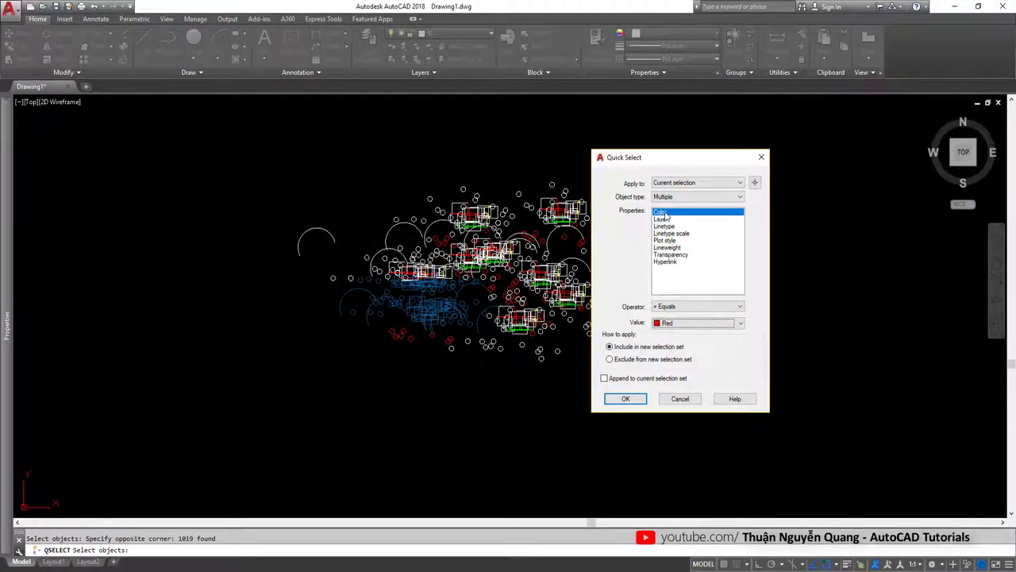
click(673, 329)
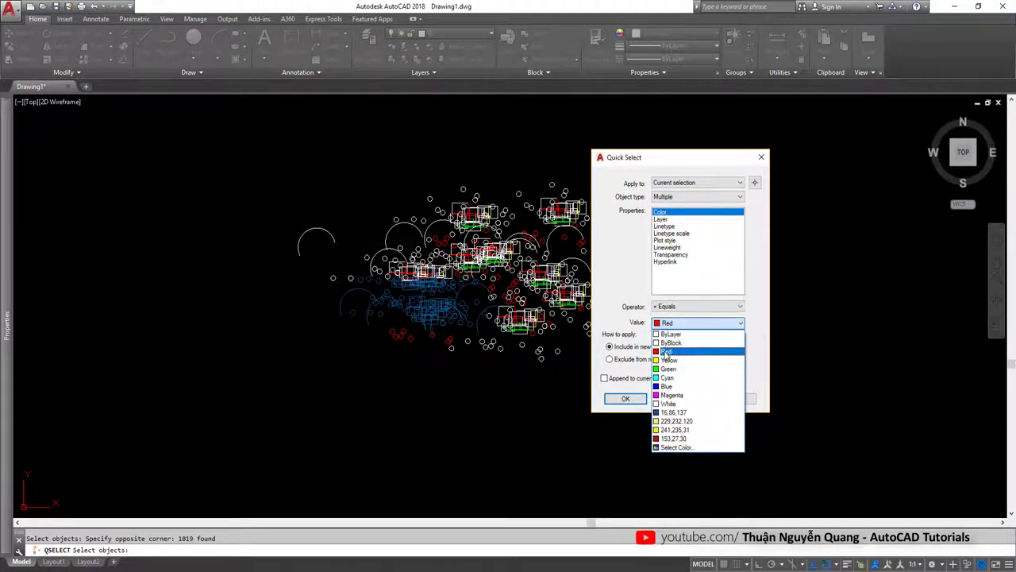
click(667, 358)
Apply the Quick Select filter to select the 144 red objects.
click(626, 400)
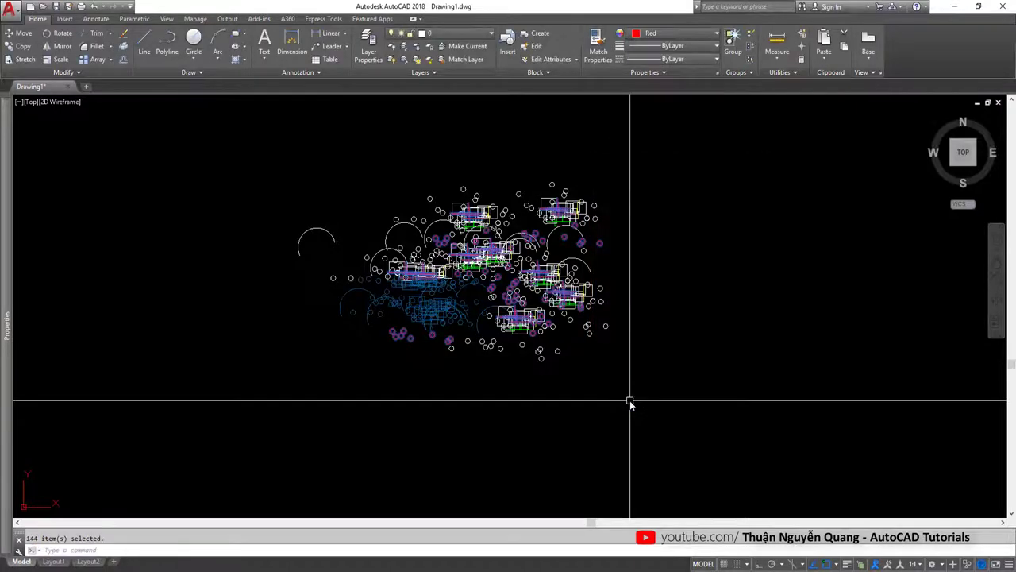
scroll(460, 225, up, 5)
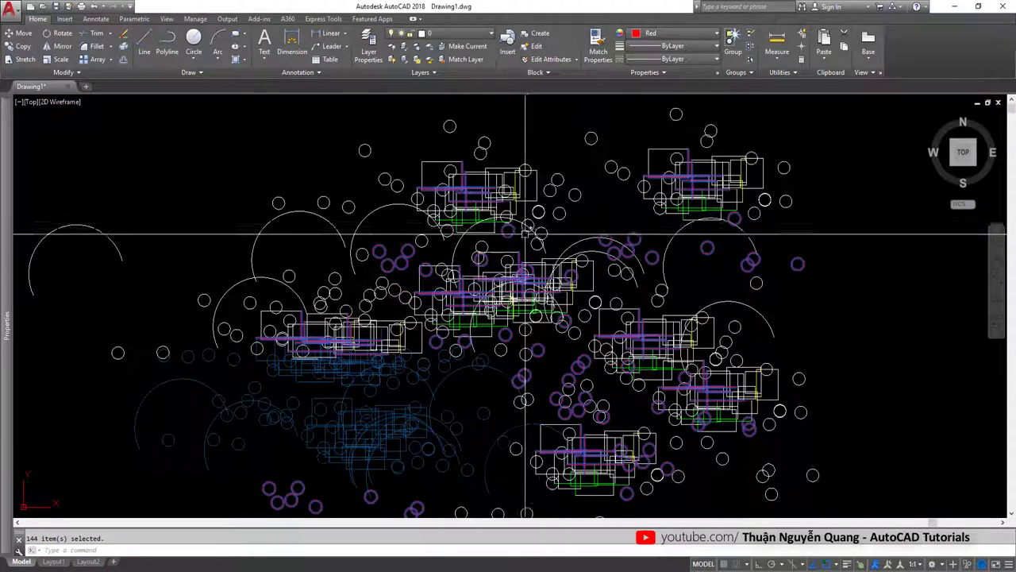
scroll(453, 235, down, 6)
scroll(508, 236, up, 2)
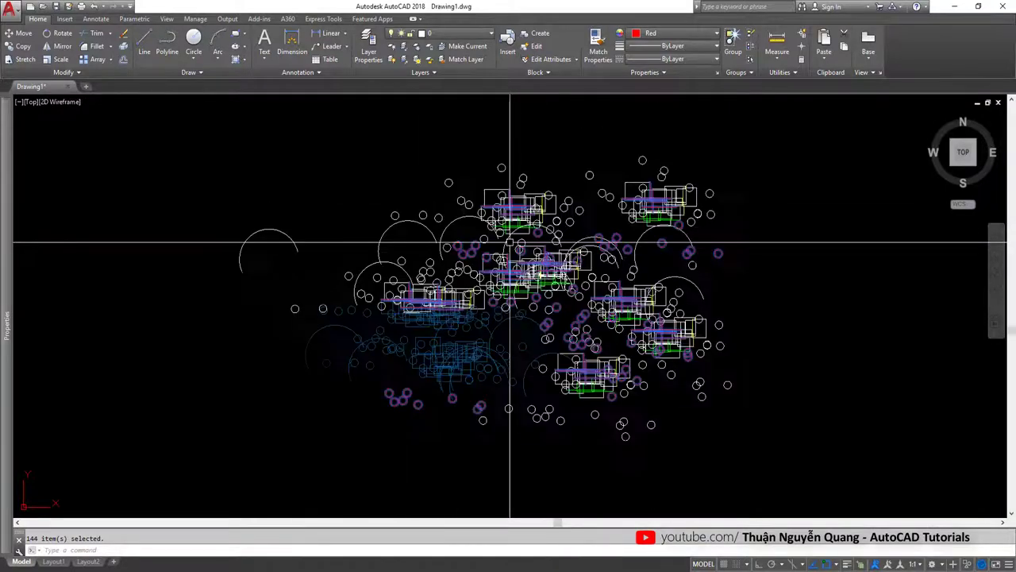
scroll(526, 173, up, 3)
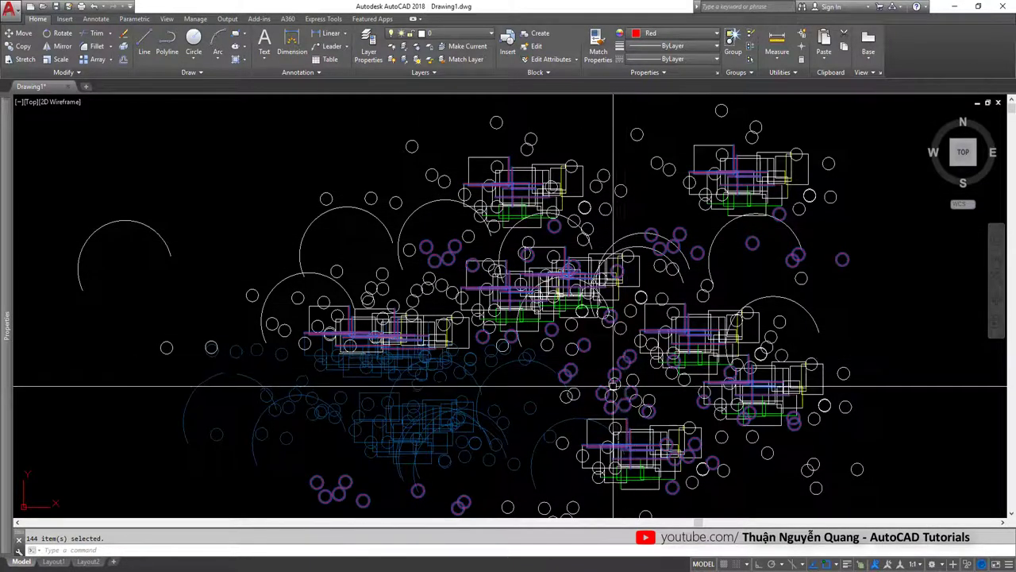
scroll(628, 365, up, 3)
scroll(628, 340, down, 3)
scroll(635, 338, up, 3)
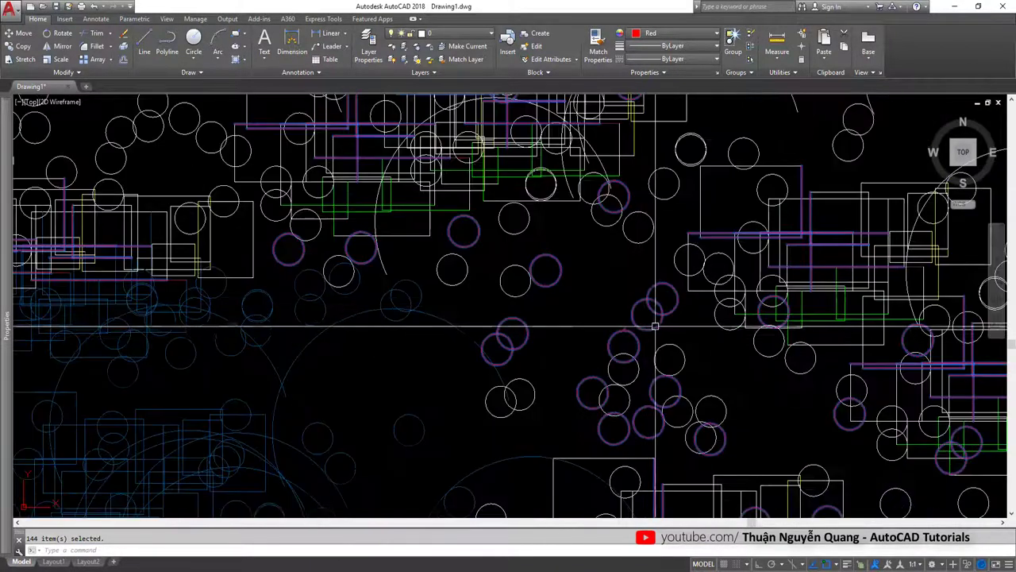
scroll(663, 314, up, 3)
scroll(661, 302, down, 5)
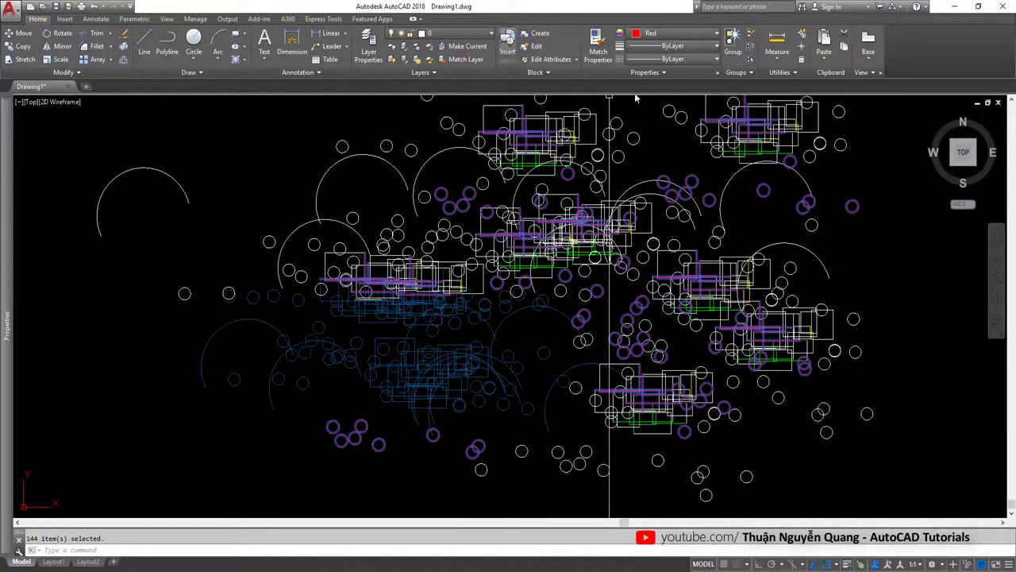
Recolour the selected objects to yellow 248,215,49, then to white.
click(650, 34)
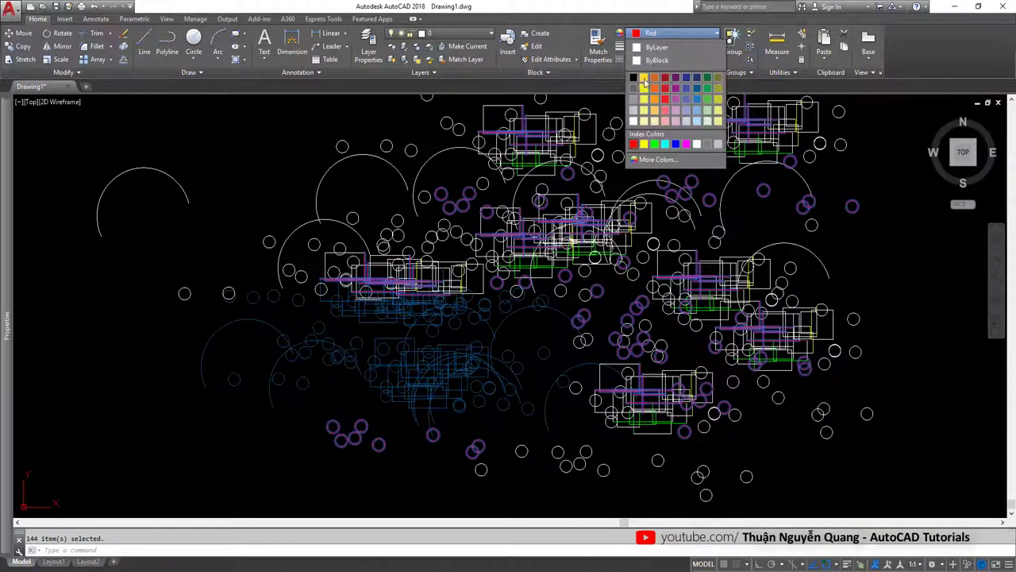
click(646, 84)
click(650, 33)
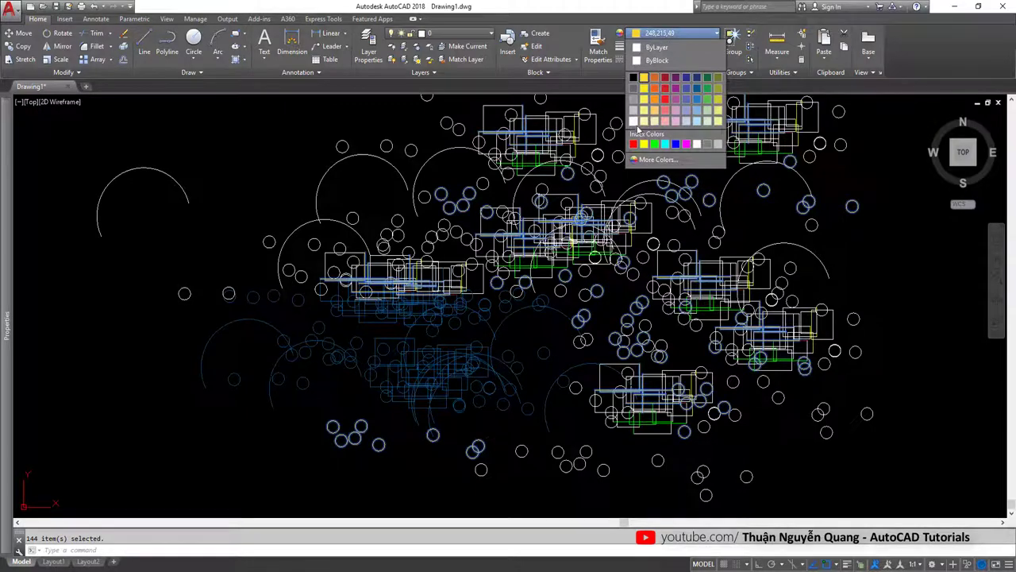
click(637, 127)
scroll(738, 216, down, 3)
Clear the selection and undo the white and yellow recolourings, restoring red.
key(Escape)
scroll(627, 246, up, 4)
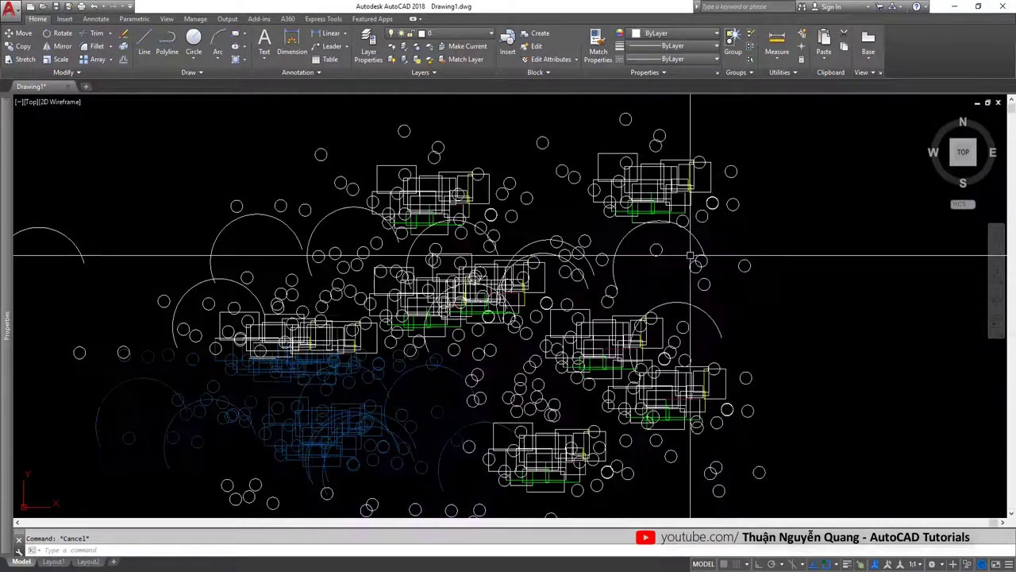
key(ctrl+z)
key(ctrl+z)
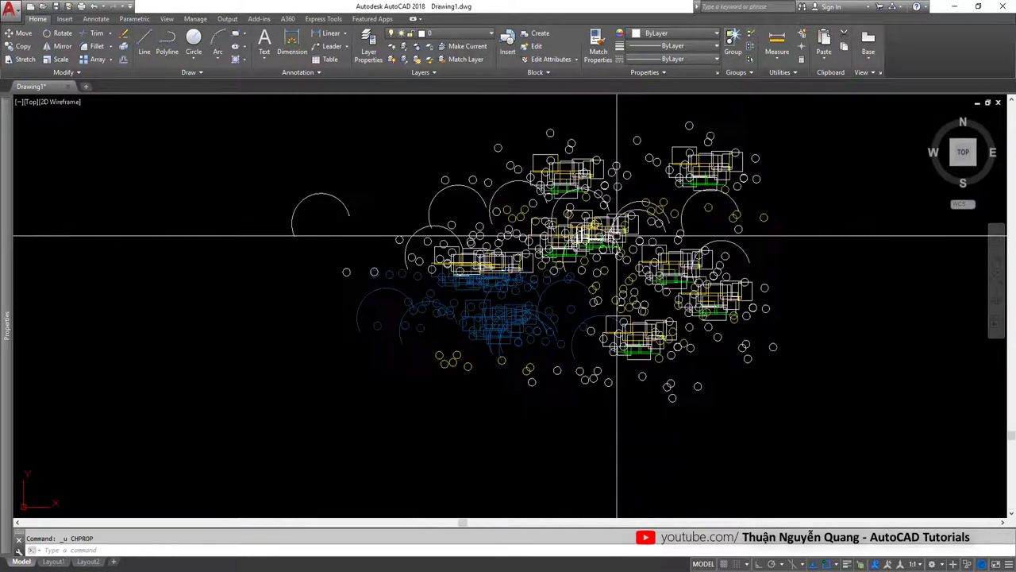
key(ctrl+z)
scroll(619, 213, down, 3)
scroll(620, 212, down, 2)
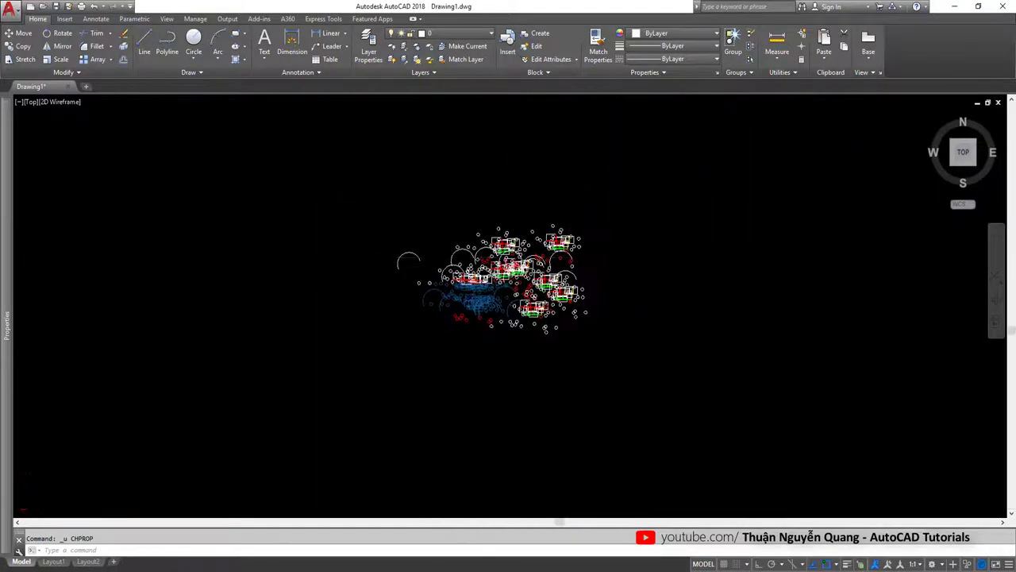
scroll(585, 252, up, 8)
scroll(585, 239, up, 2)
Select a small red circle, then start and cancel an area selection.
click(567, 229)
scroll(556, 229, up, 3)
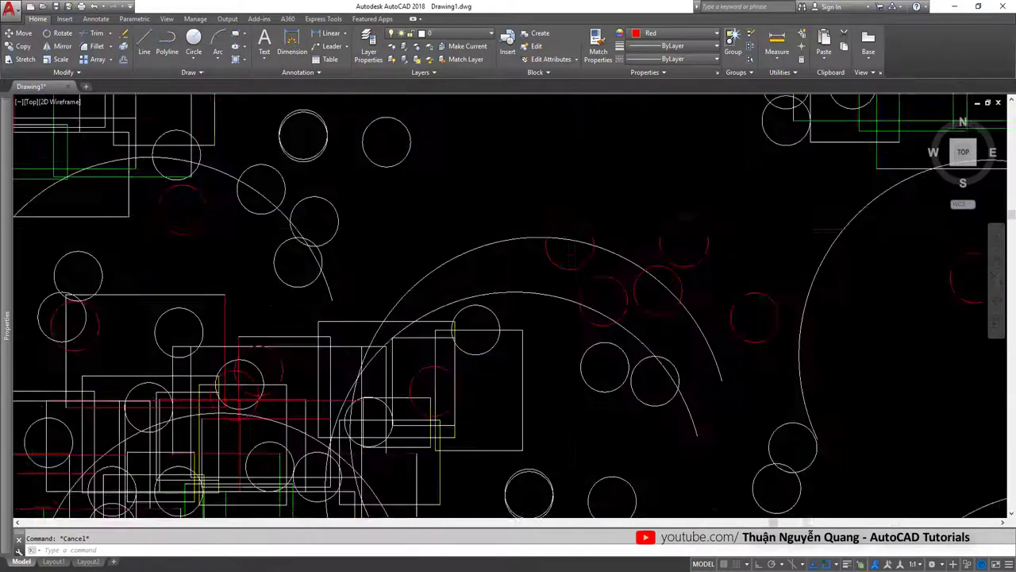
scroll(547, 230, up, 2)
scroll(547, 229, down, 5)
scroll(667, 325, up, 3)
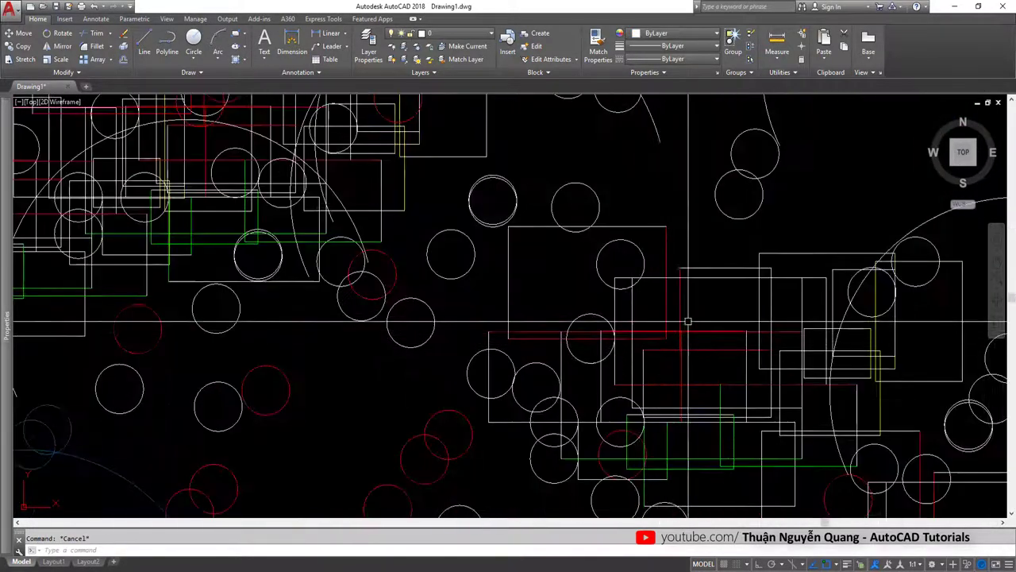
click(671, 332)
key(Escape)
scroll(671, 332, down, 5)
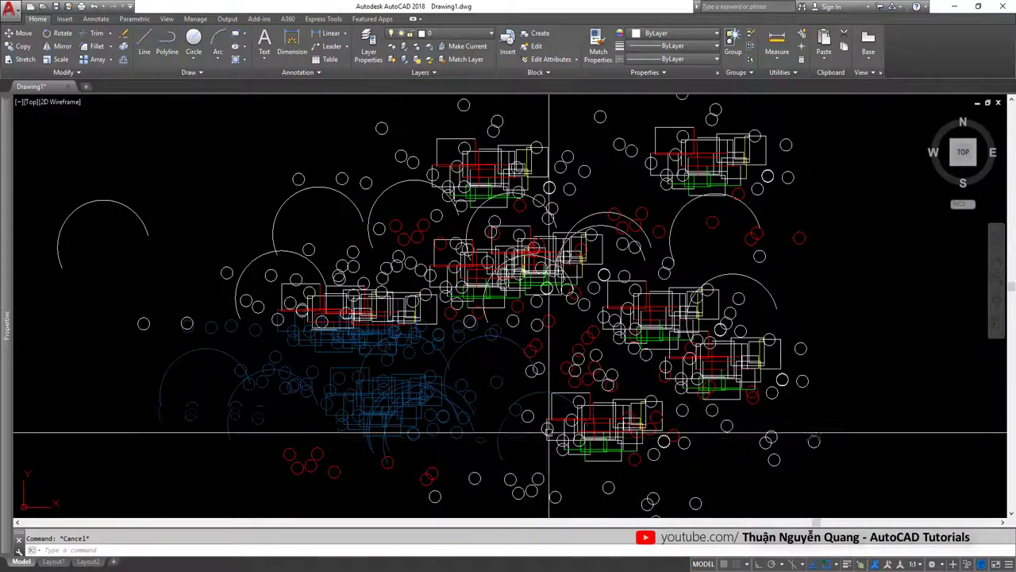
scroll(571, 376, down, 3)
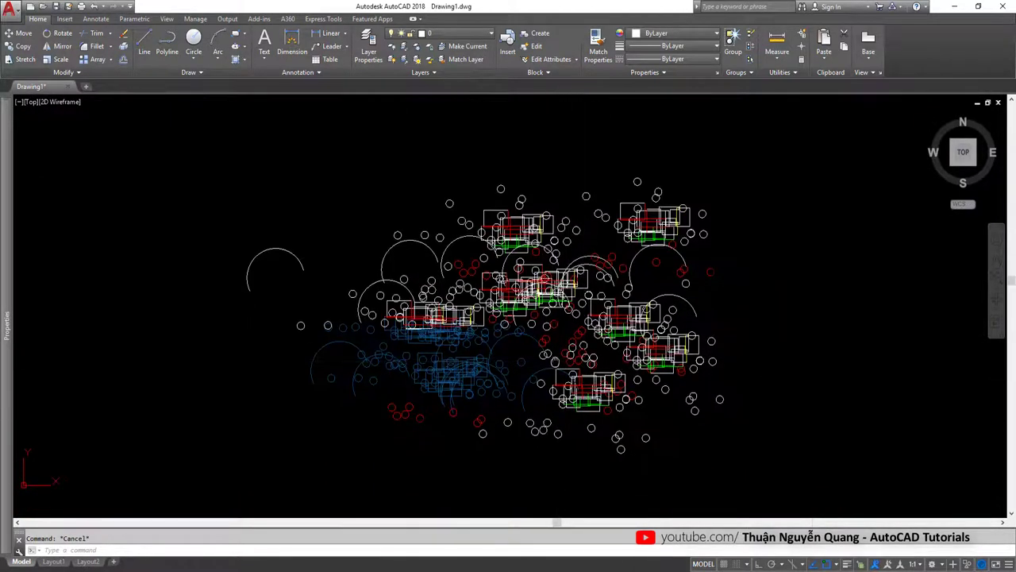
Quick Select Line objects with Color = Red across the entire drawing, selecting 88 lines.
scroll(781, 349, up, 2)
text(q)
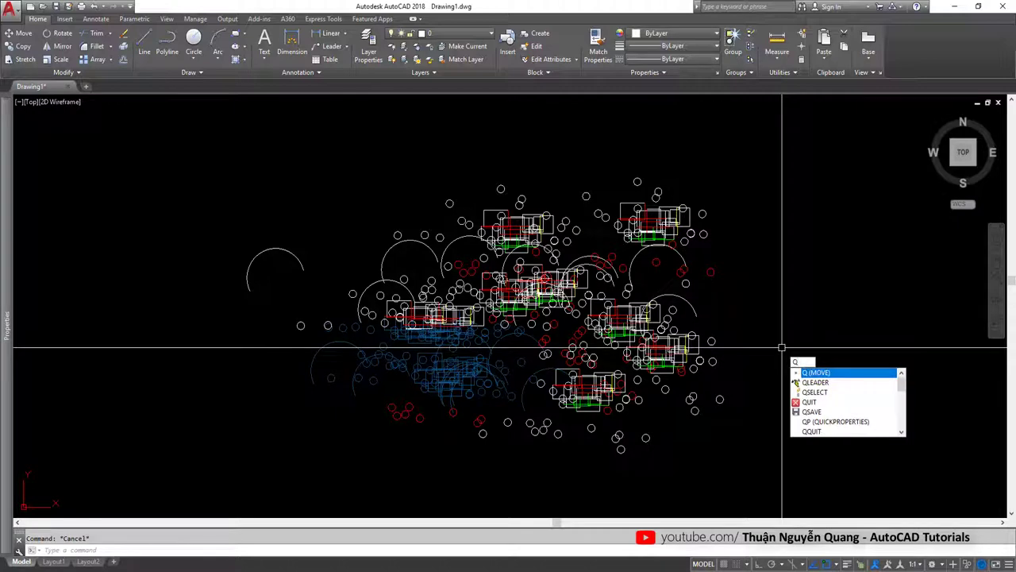
key(Return)
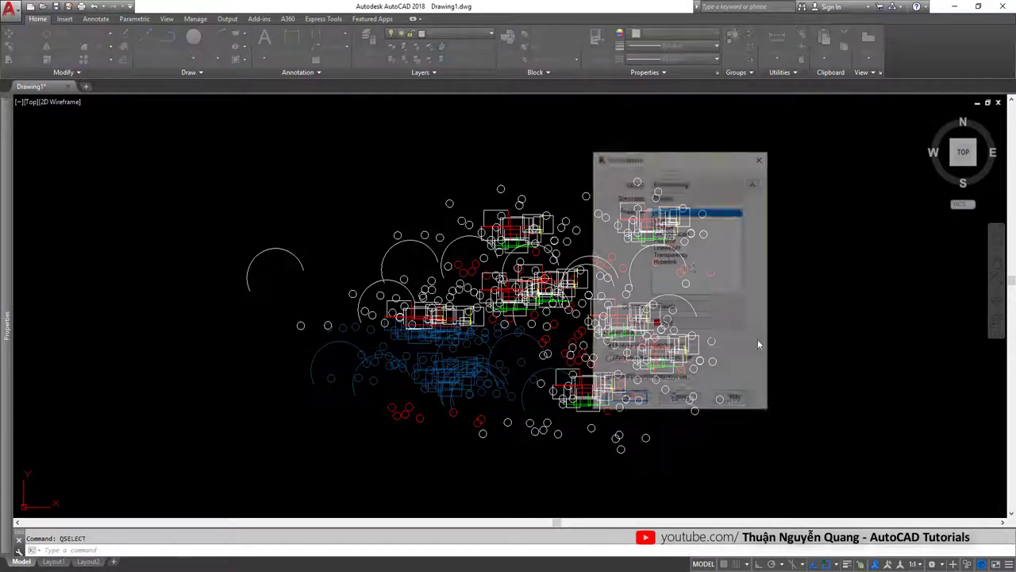
click(678, 200)
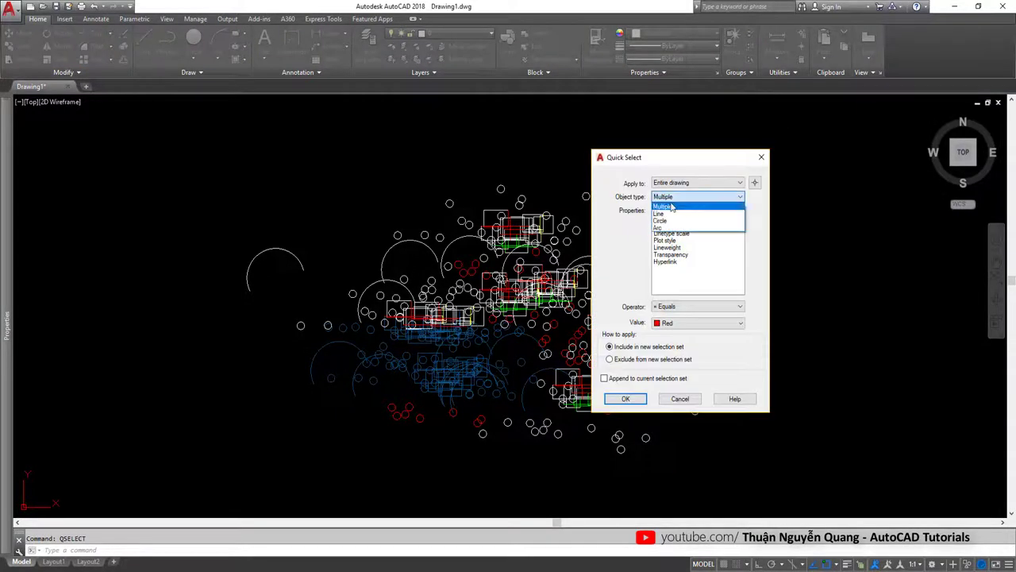
click(662, 164)
drag(683, 161, 826, 152)
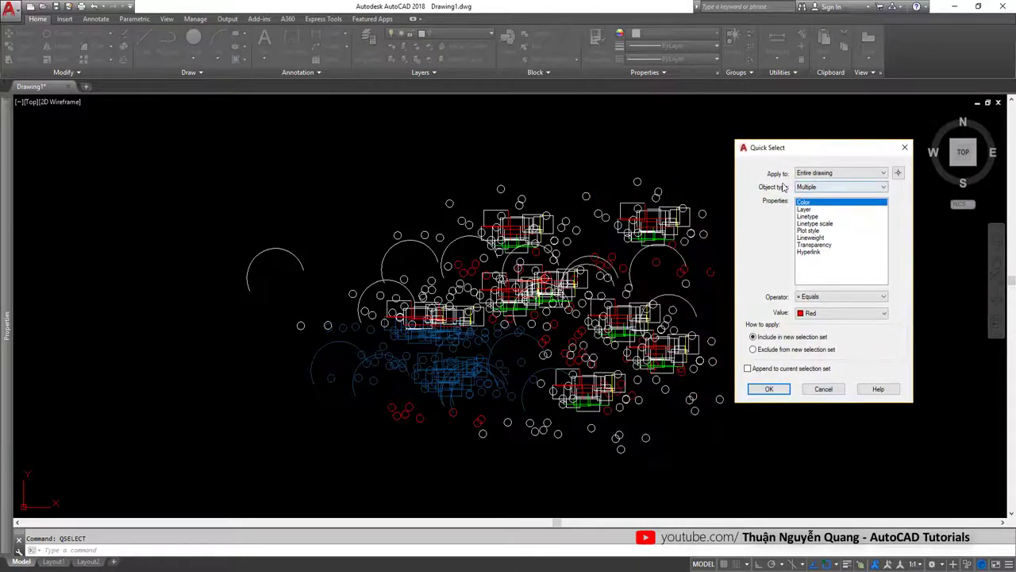
click(810, 188)
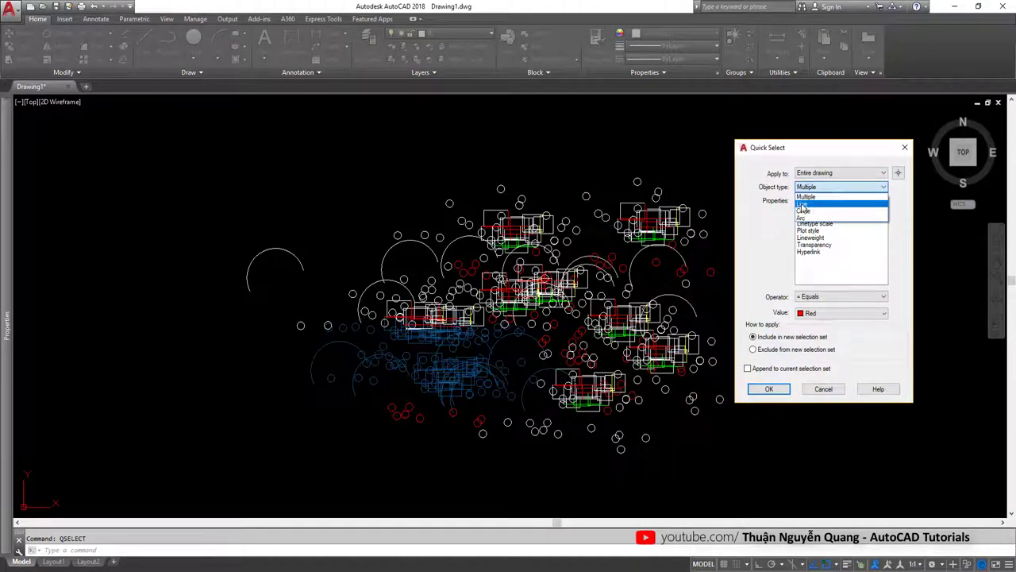
click(803, 205)
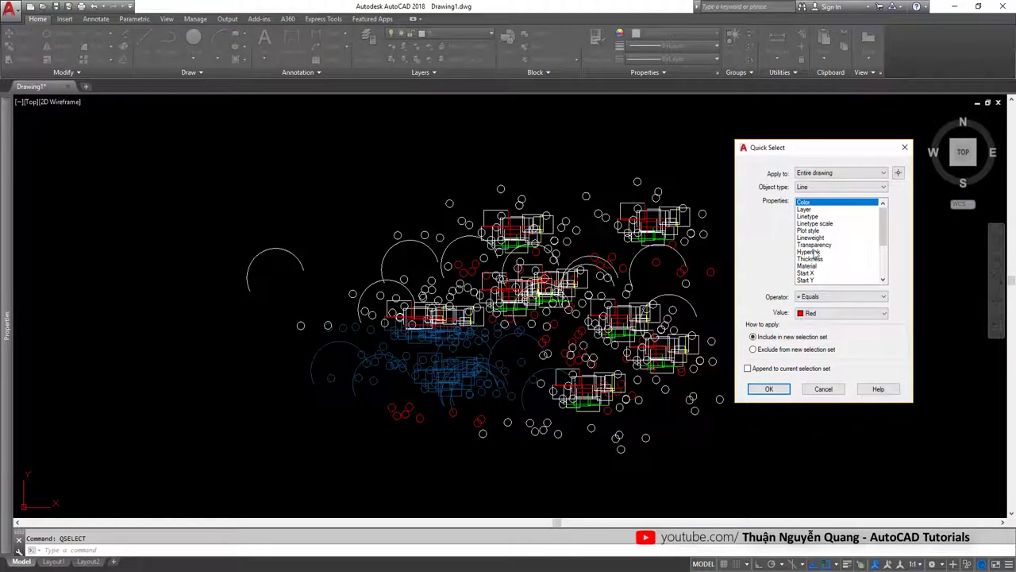
click(810, 321)
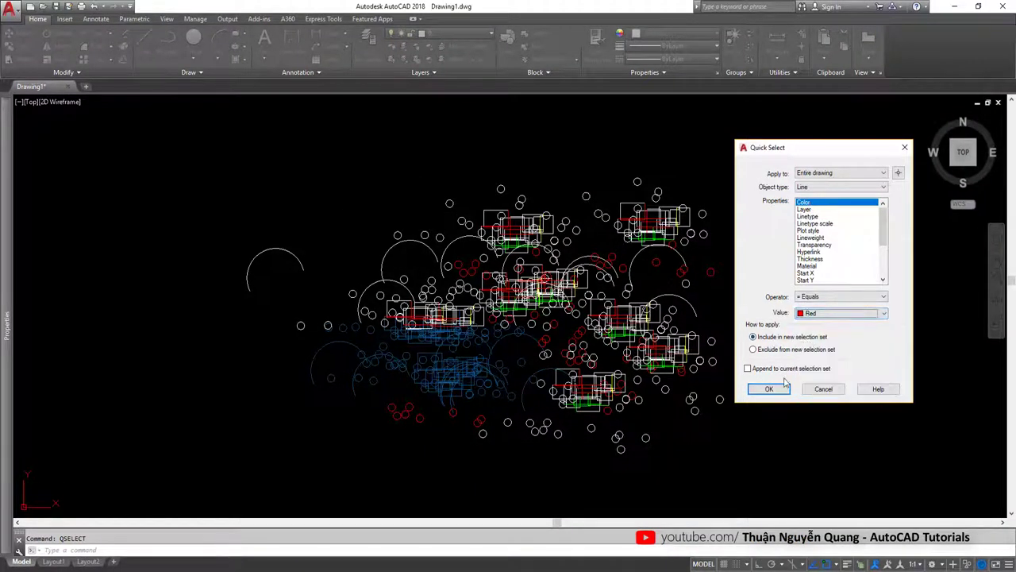
click(770, 390)
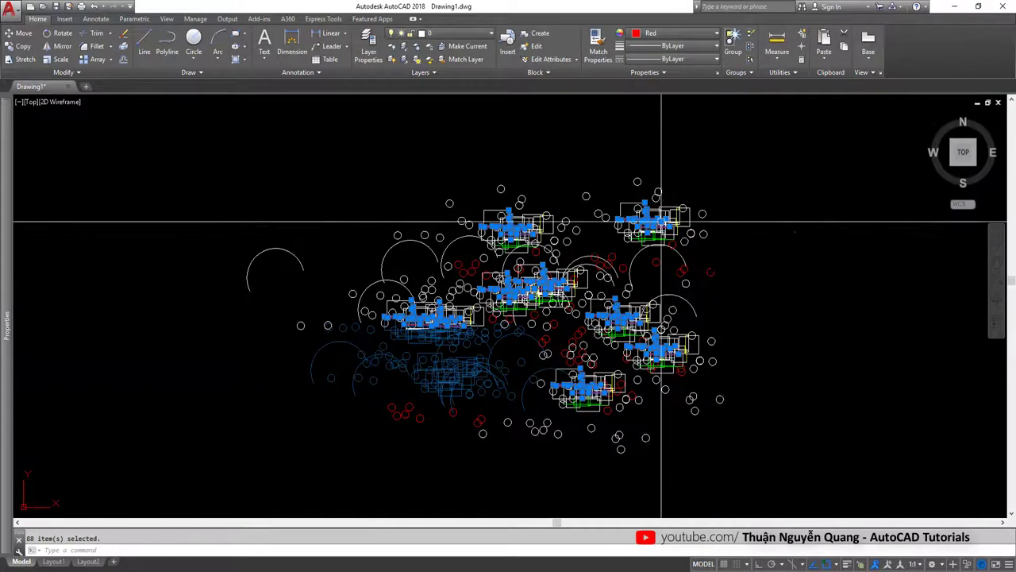
scroll(652, 208, up, 10)
scroll(533, 268, down, 8)
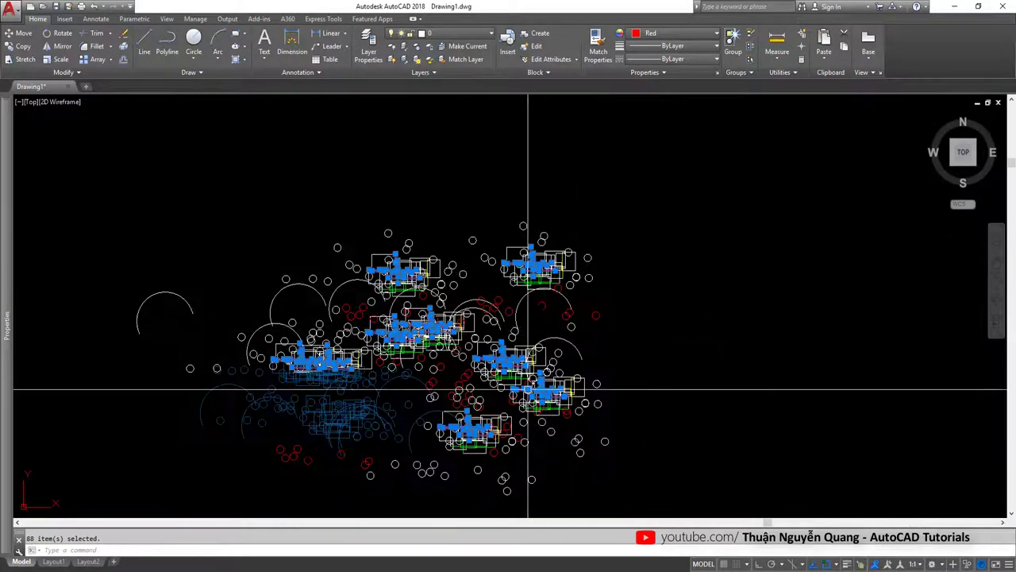
scroll(580, 383, up, 4)
scroll(580, 374, down, 2)
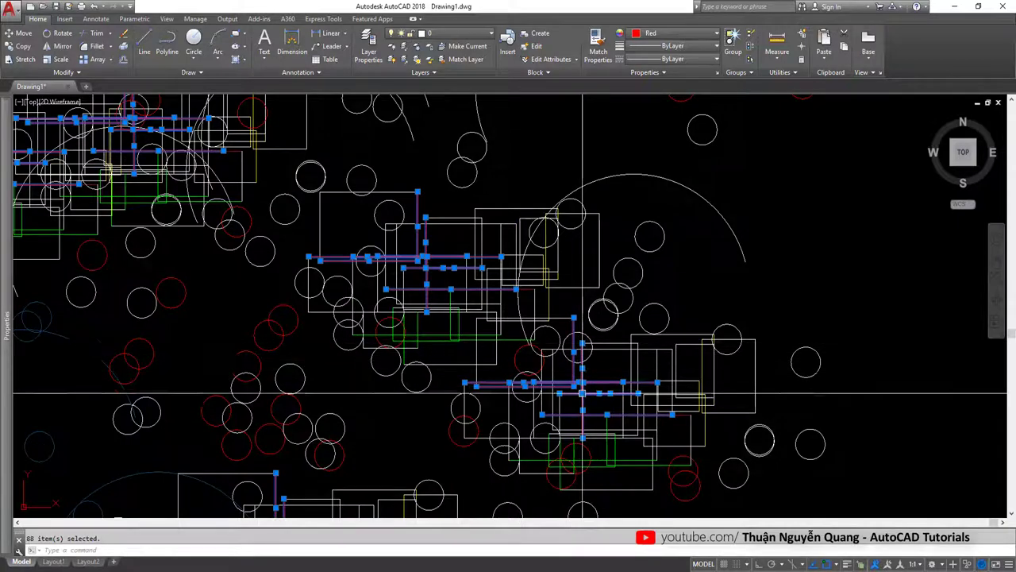
scroll(609, 370, down, 3)
scroll(526, 227, up, 3)
scroll(547, 216, up, 3)
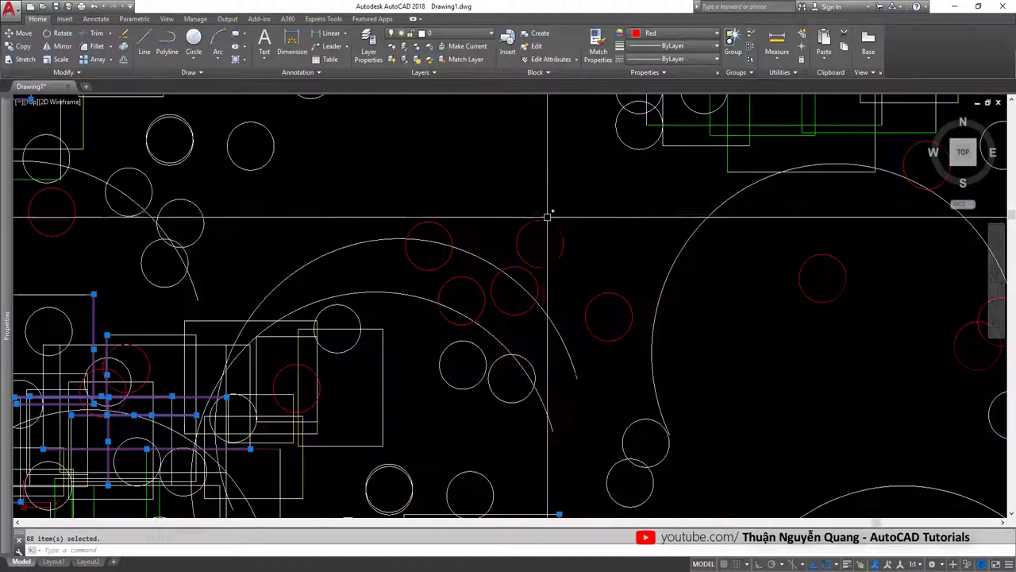
scroll(540, 223, up, 2)
scroll(603, 270, down, 5)
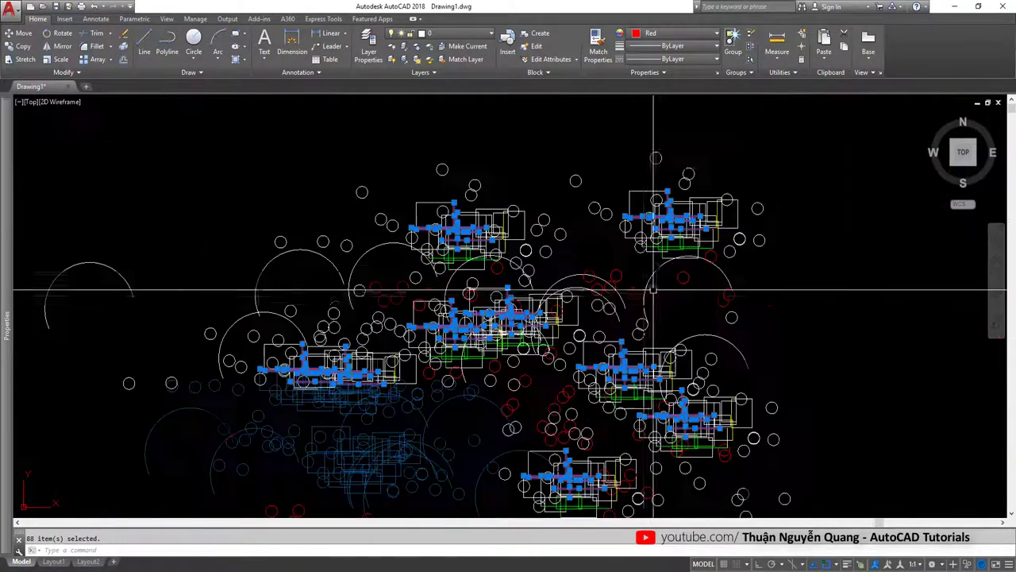
scroll(567, 340, down, 4)
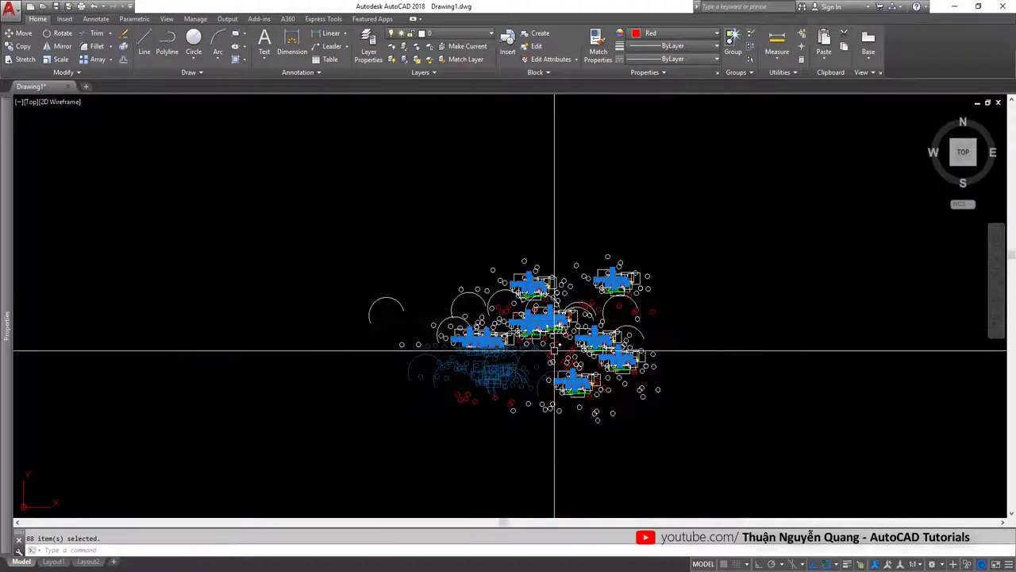
scroll(554, 354, up, 2)
scroll(554, 356, up, 2)
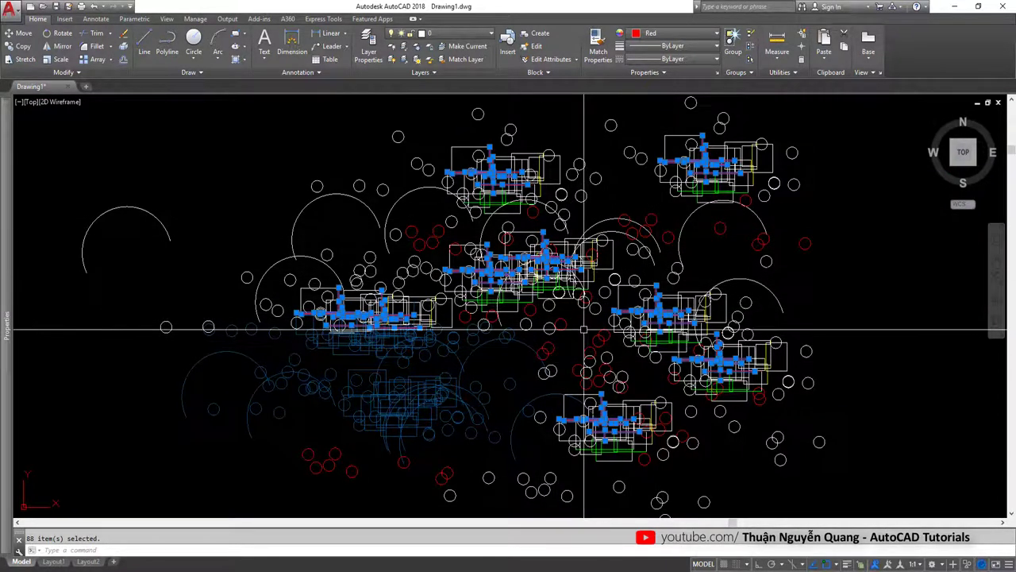
scroll(591, 334, down, 3)
click(653, 33)
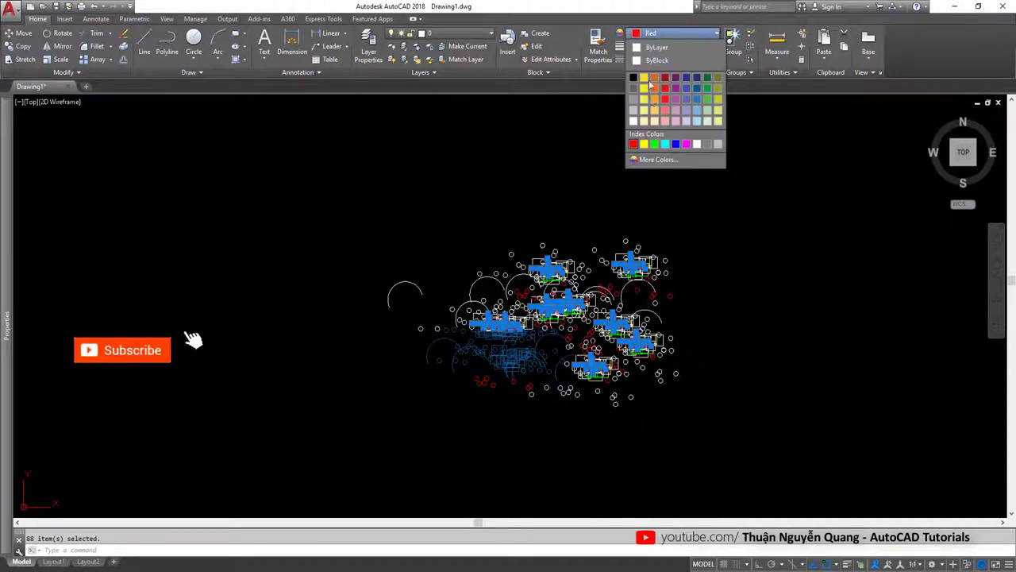
scroll(616, 266, up, 4)
scroll(623, 262, up, 3)
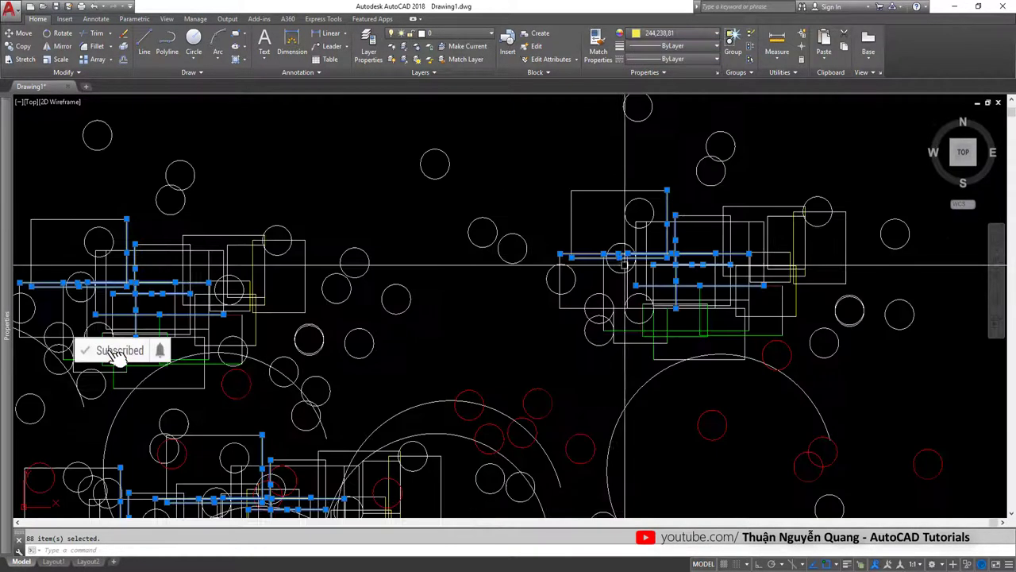
key(Escape)
scroll(656, 259, down, 5)
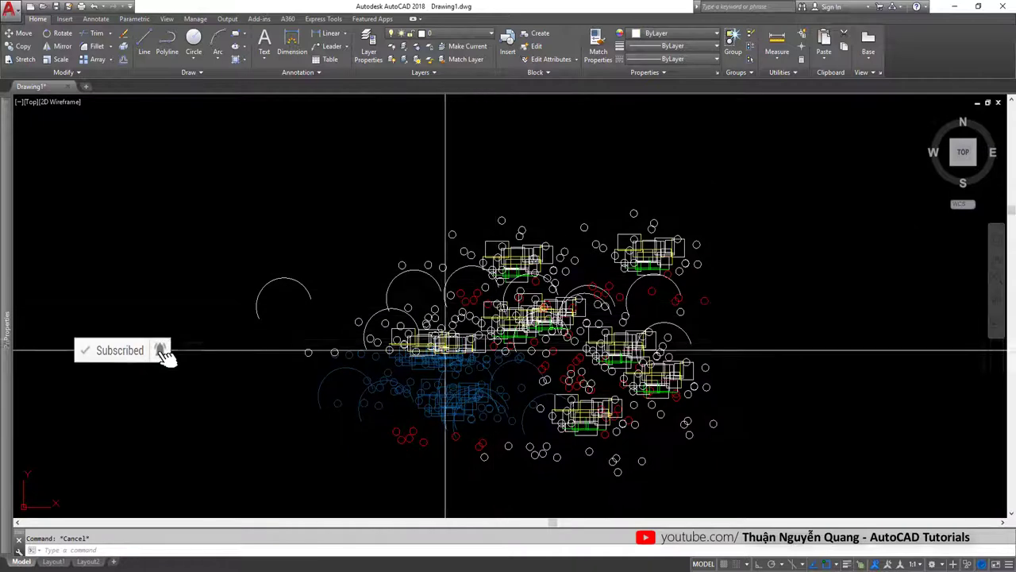
scroll(292, 317, down, 2)
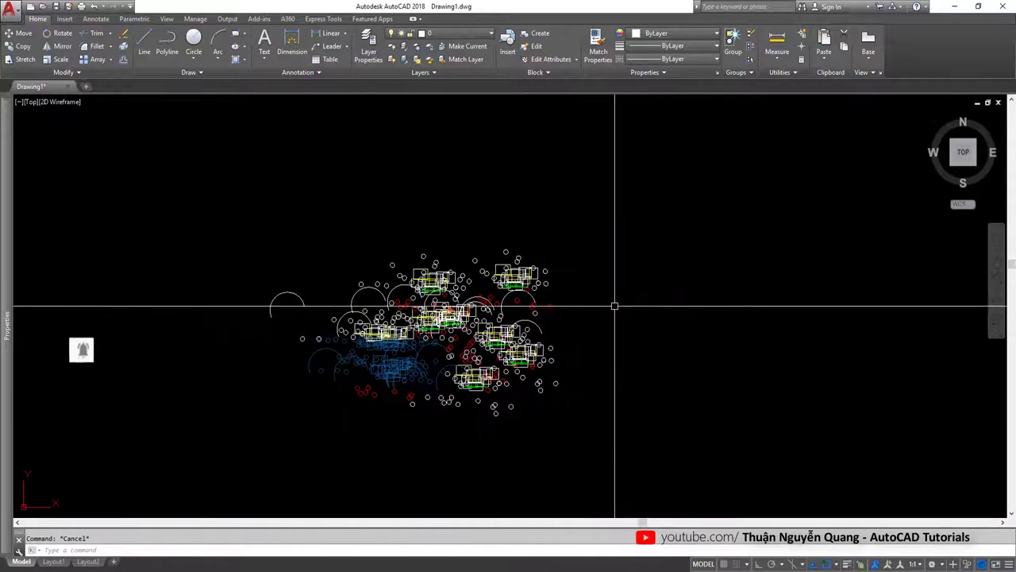
Quick Select all Circle objects with Color = Red, selecting 56 circles.
text(qselect)
key(Return)
click(842, 187)
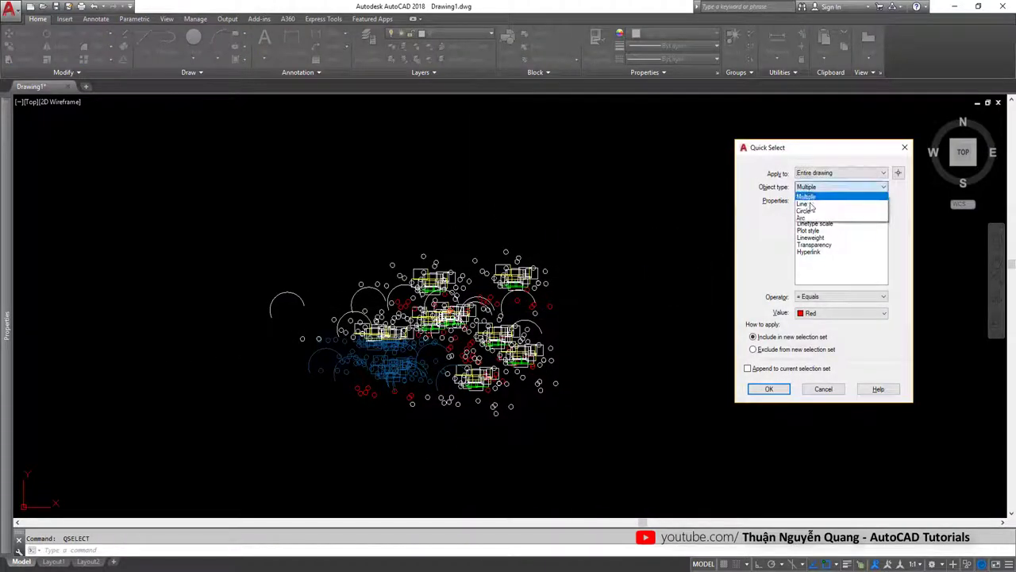
click(808, 212)
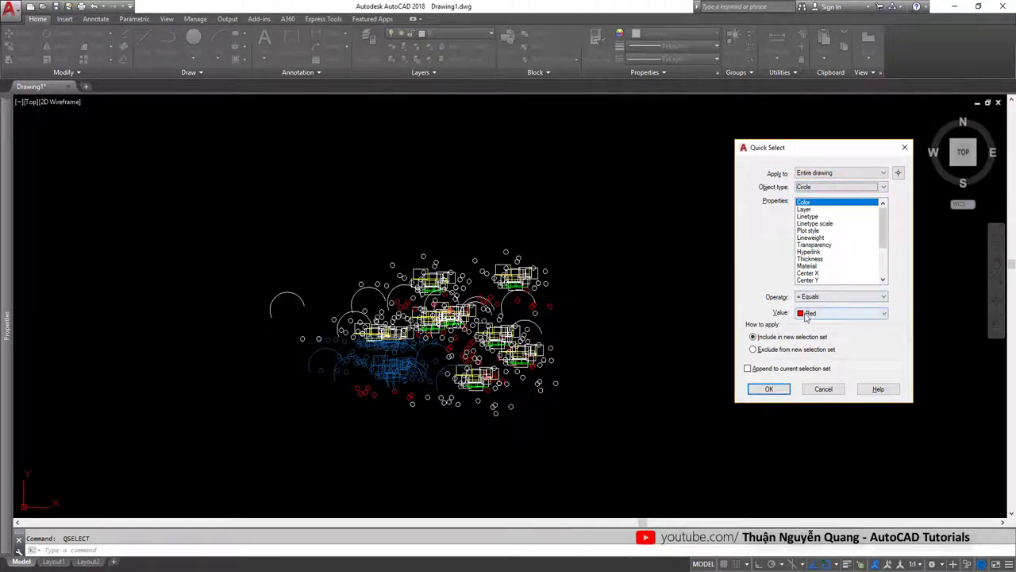
click(771, 391)
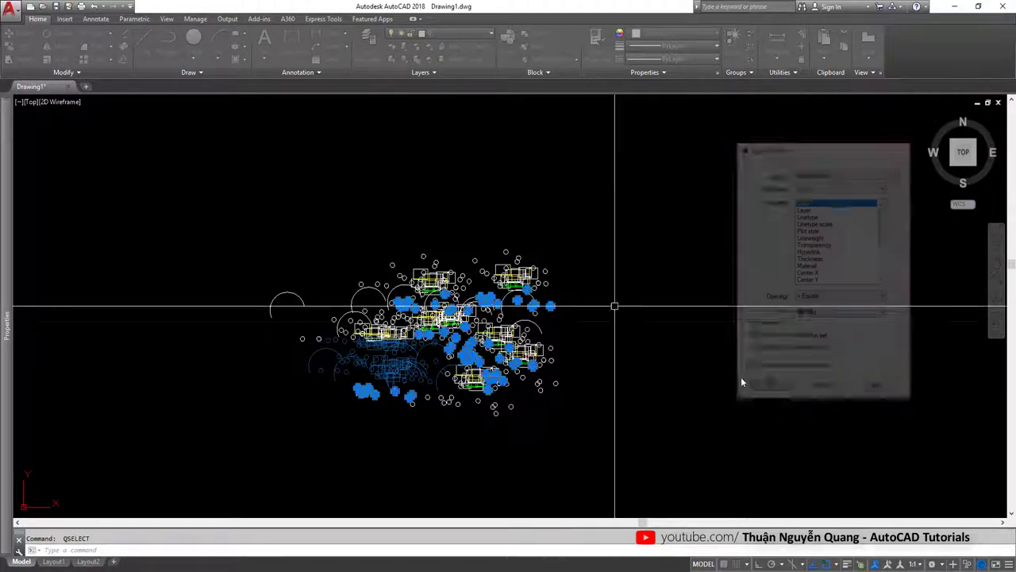
scroll(548, 309, up, 5)
scroll(524, 321, down, 2)
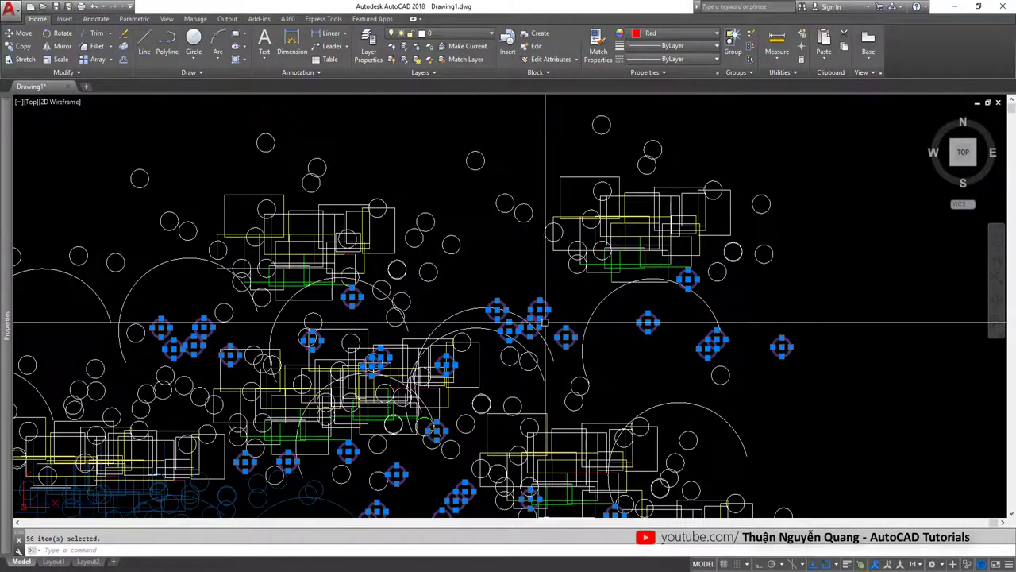
scroll(548, 330, down, 4)
scroll(379, 391, up, 5)
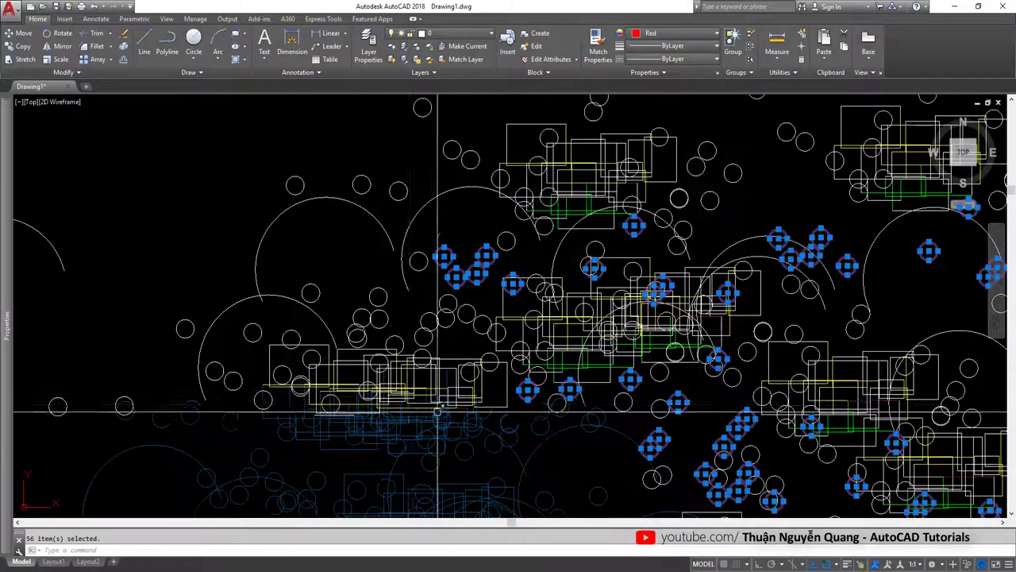
scroll(381, 391, up, 5)
scroll(482, 382, up, 3)
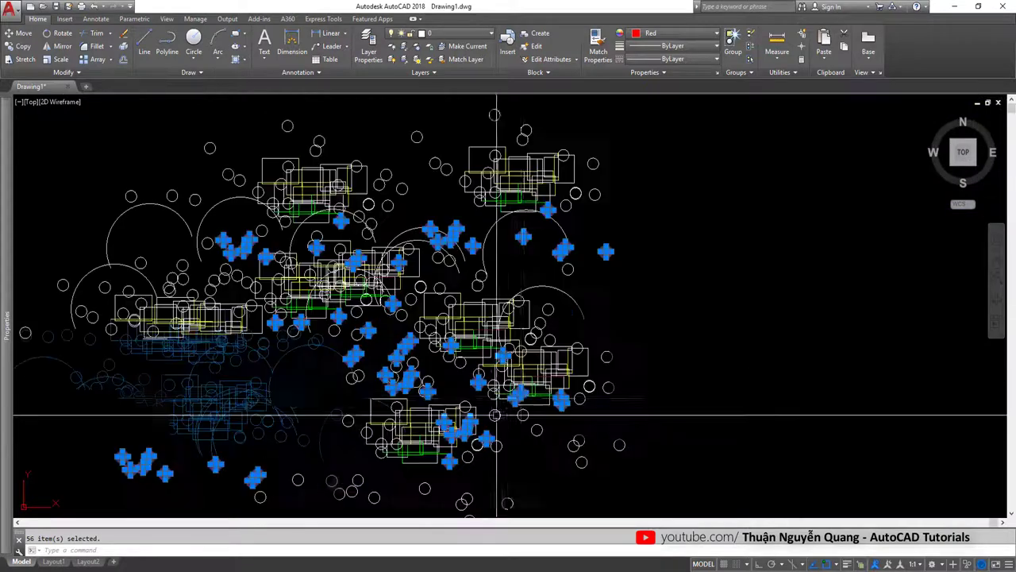
scroll(577, 311, down, 1)
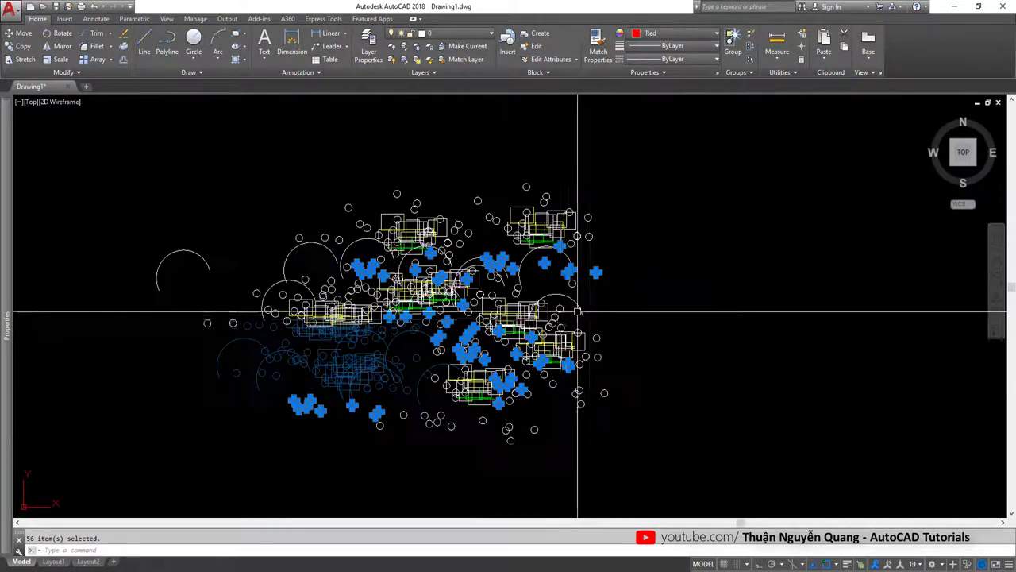
Recolour the 56 selected circles Green and clear the selection.
click(666, 35)
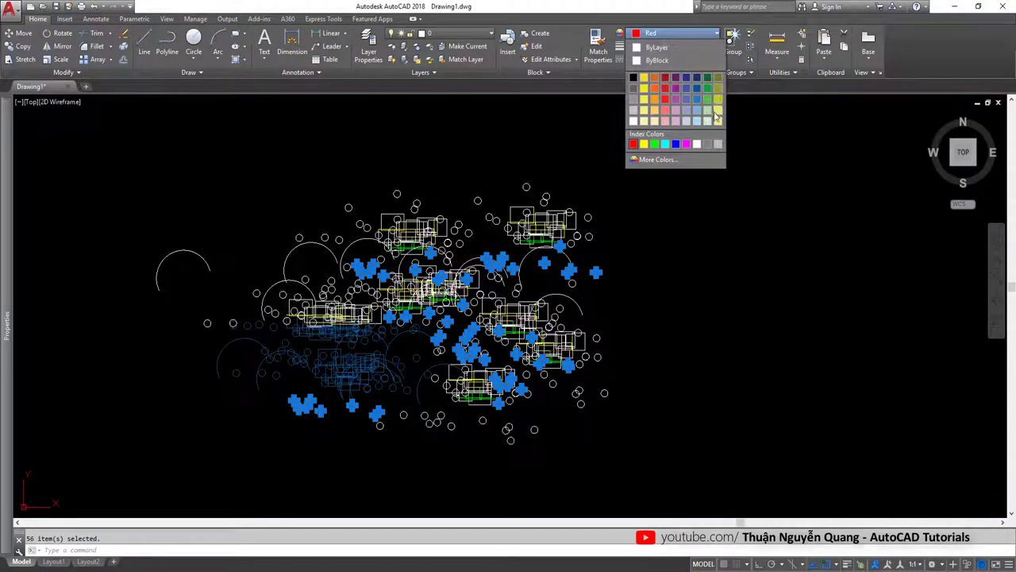
click(655, 144)
key(Escape)
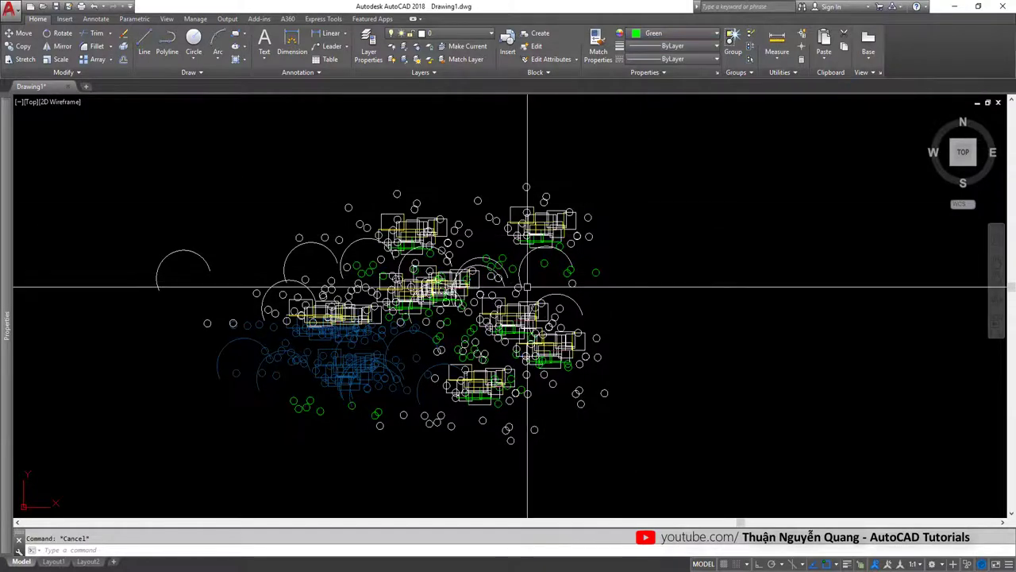
scroll(492, 282, up, 2)
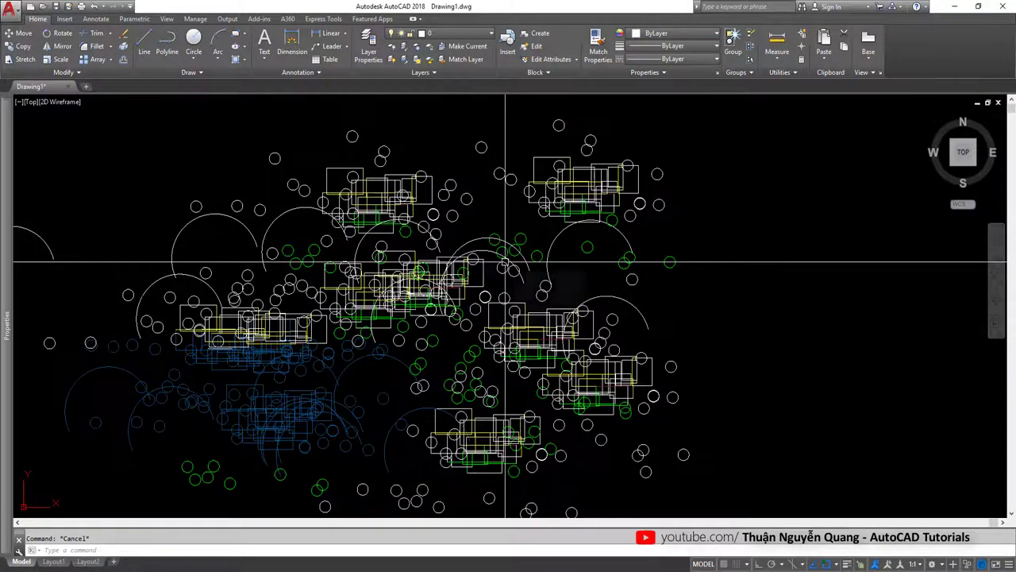
scroll(374, 310, down, 3)
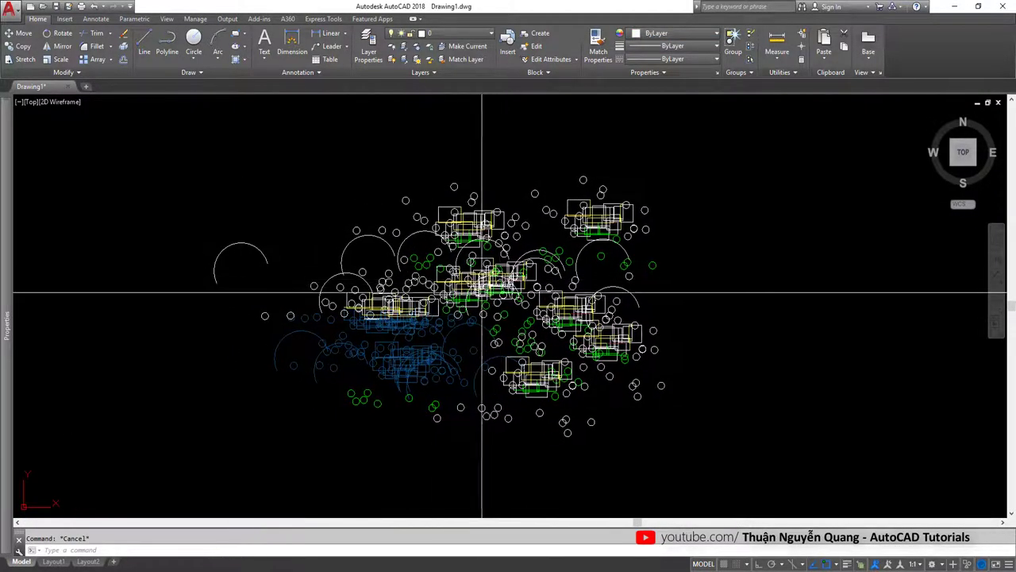
Set the Quick Select object type to Line and browse its available properties.
text(qselect)
key(Return)
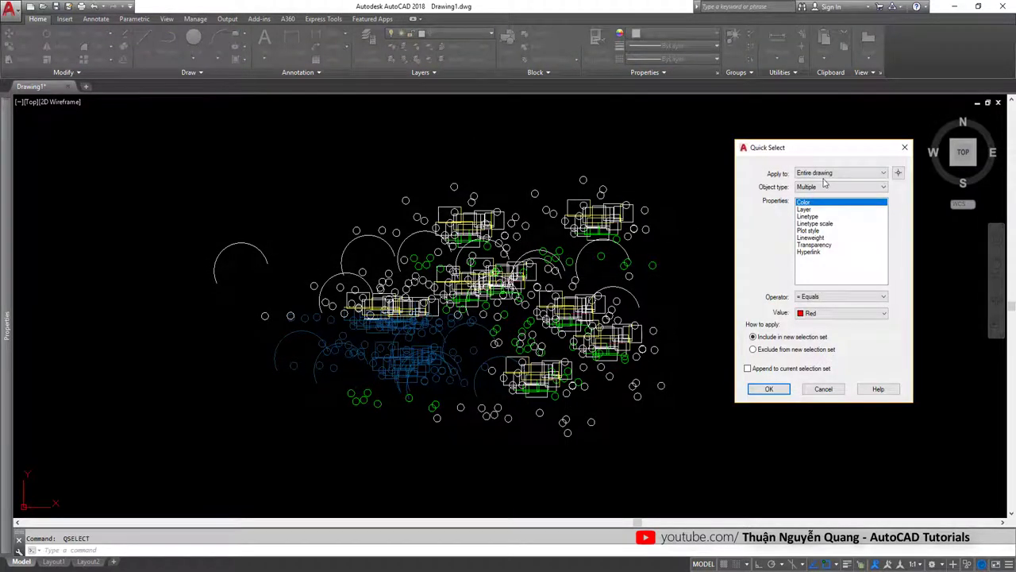
click(837, 187)
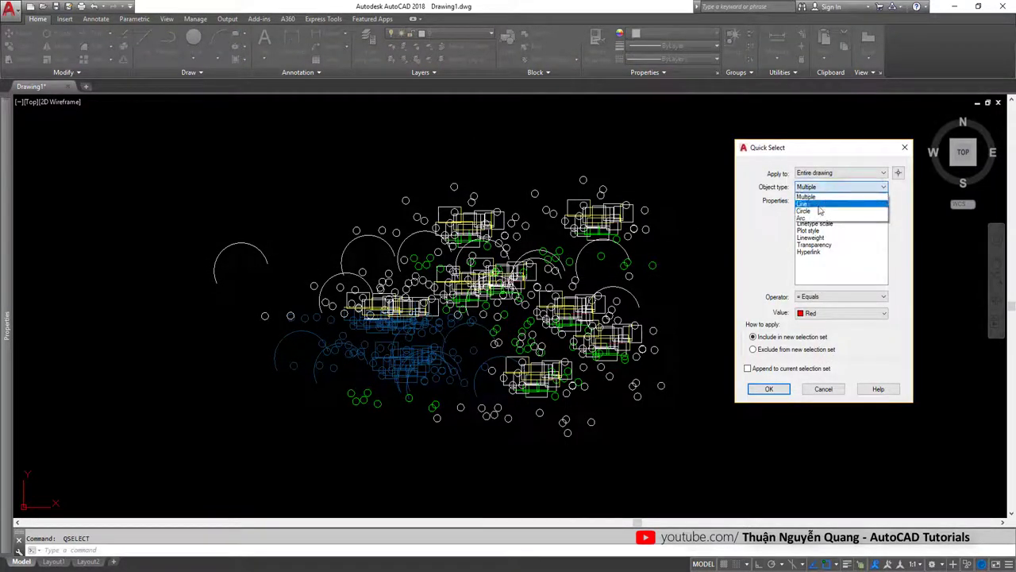
click(816, 204)
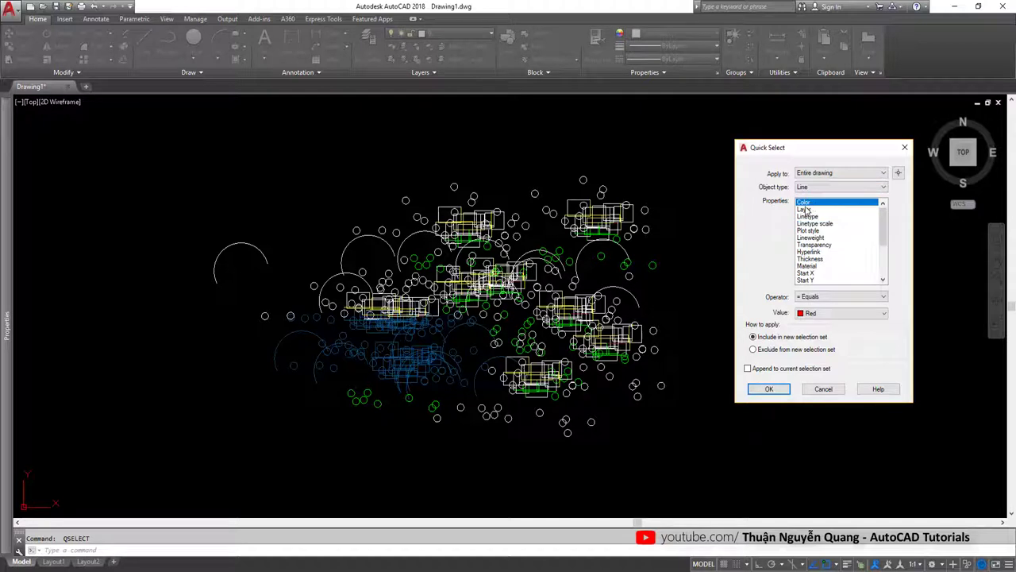
click(806, 209)
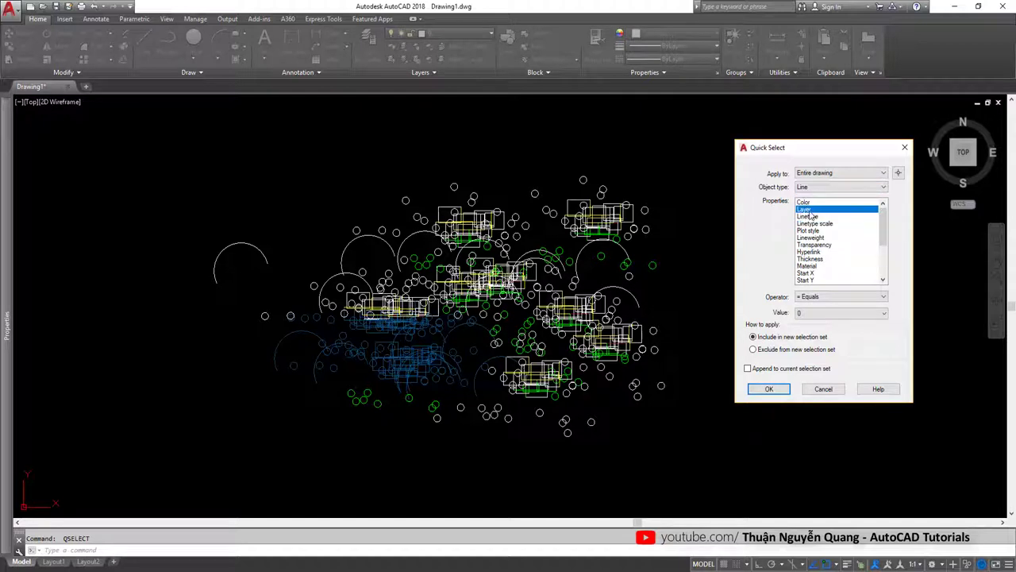
click(807, 217)
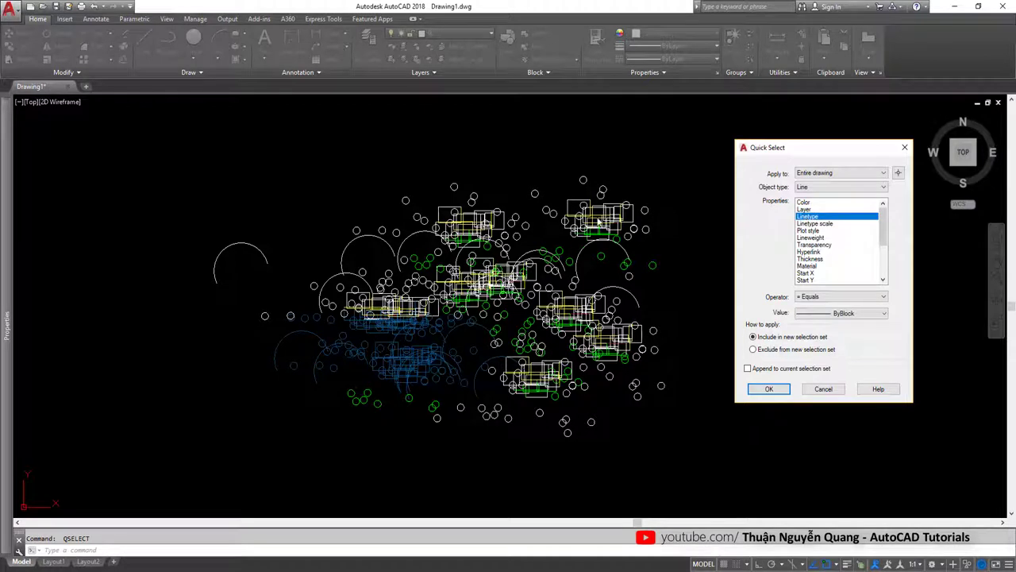
click(809, 230)
click(810, 252)
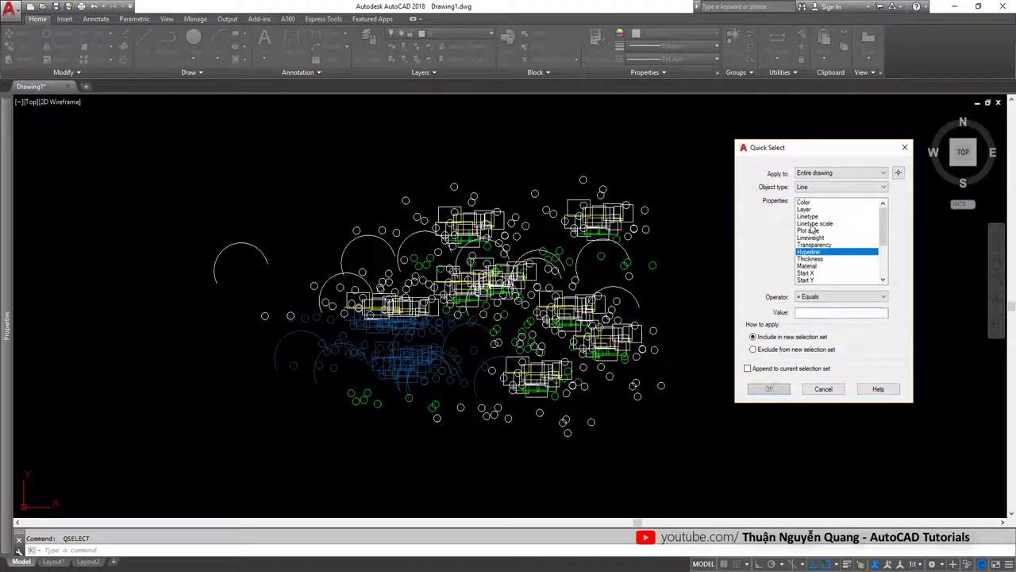
click(810, 224)
click(810, 204)
Filter lines by Layer with value 0, selecting 680 objects.
click(805, 209)
click(810, 223)
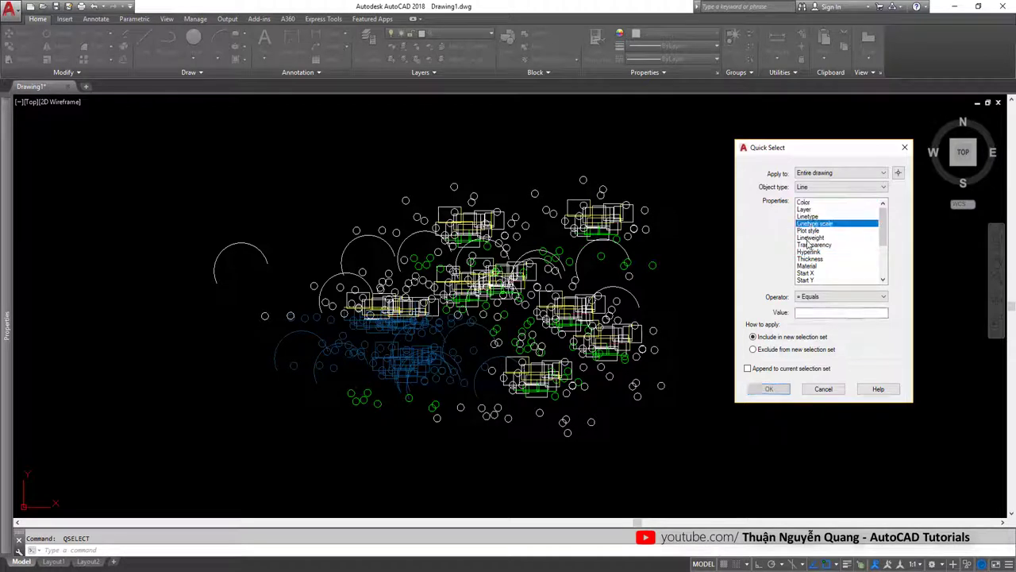
click(810, 259)
click(807, 266)
click(806, 273)
click(806, 279)
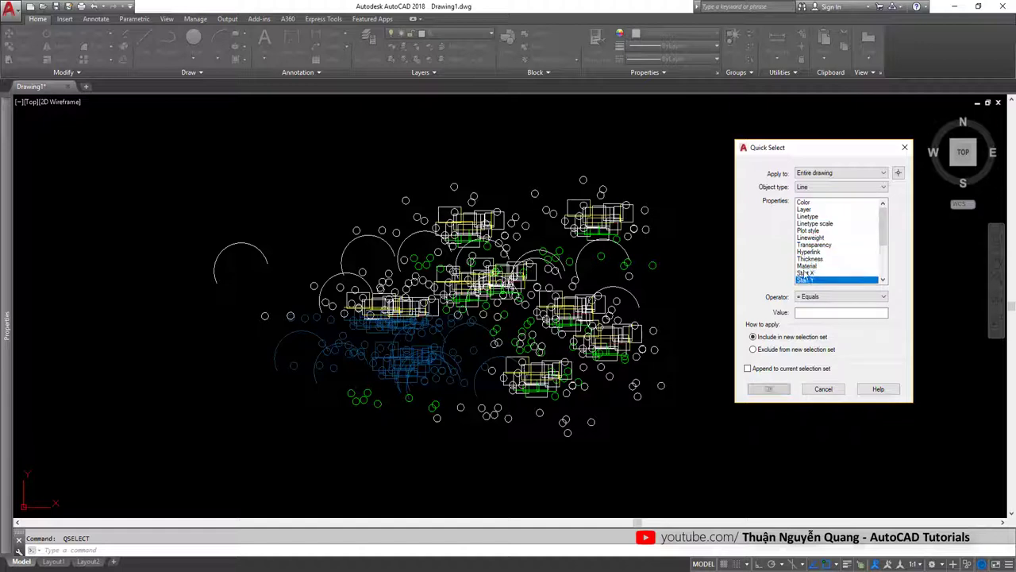
click(808, 252)
click(808, 230)
click(807, 209)
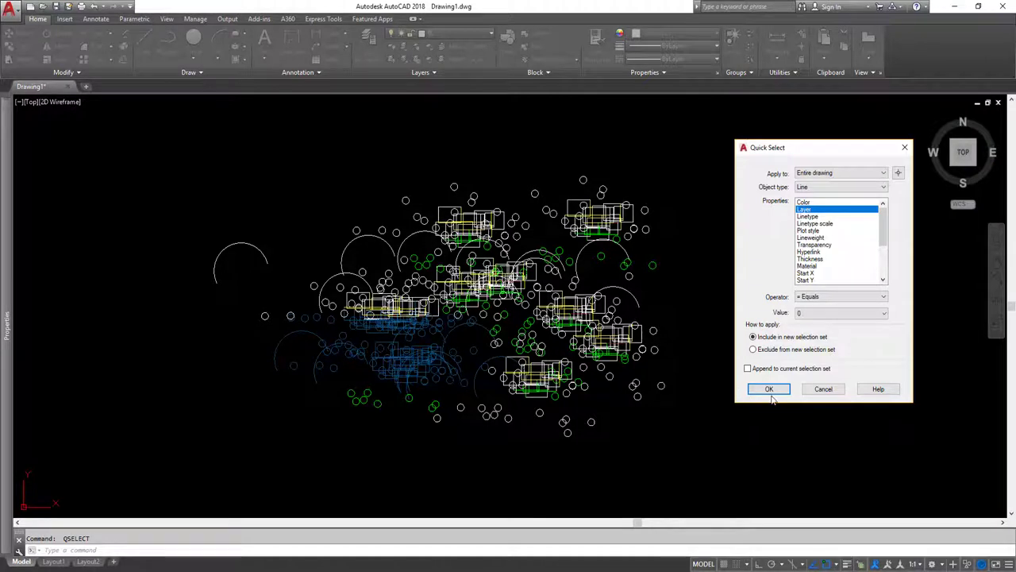
click(770, 394)
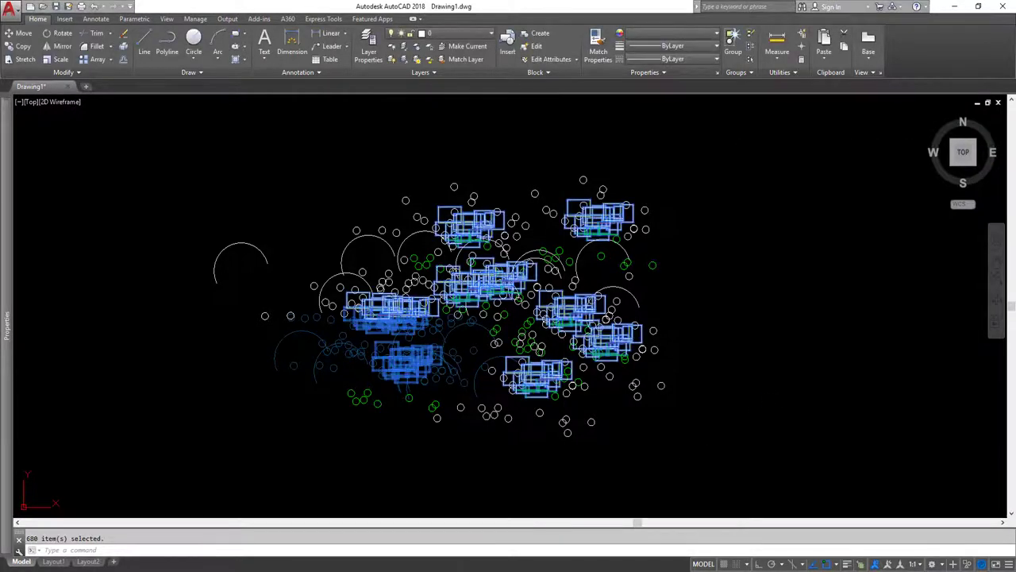